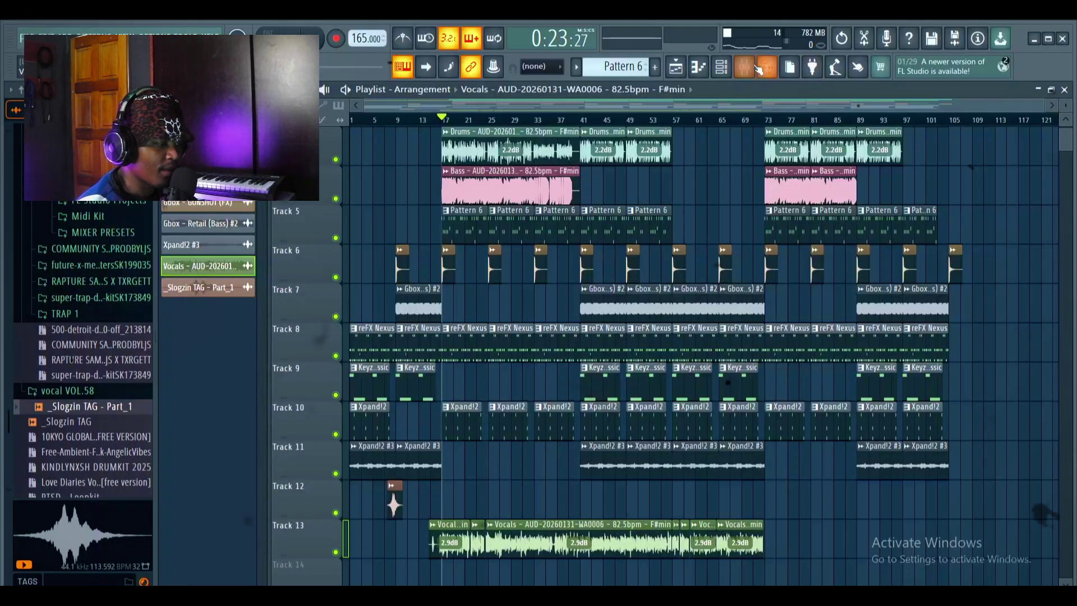
- Show the mixer and examine the curve of the first Fruity Parametric EQ 2 on the Vocals track
{"action": "key", "text": "F9"}
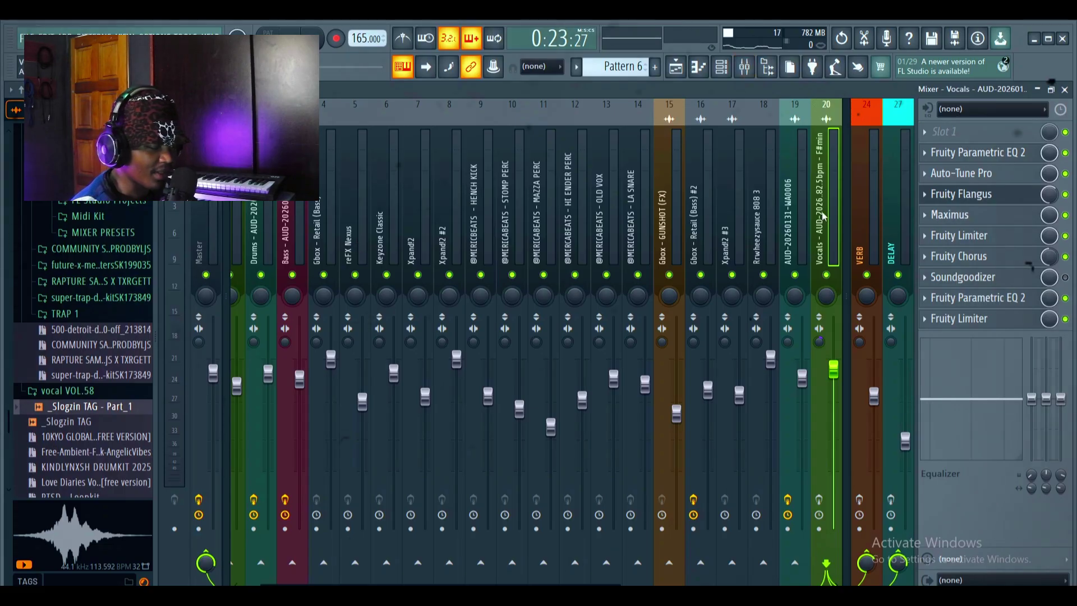
{"action": "left_click", "coordinate": [988, 153]}
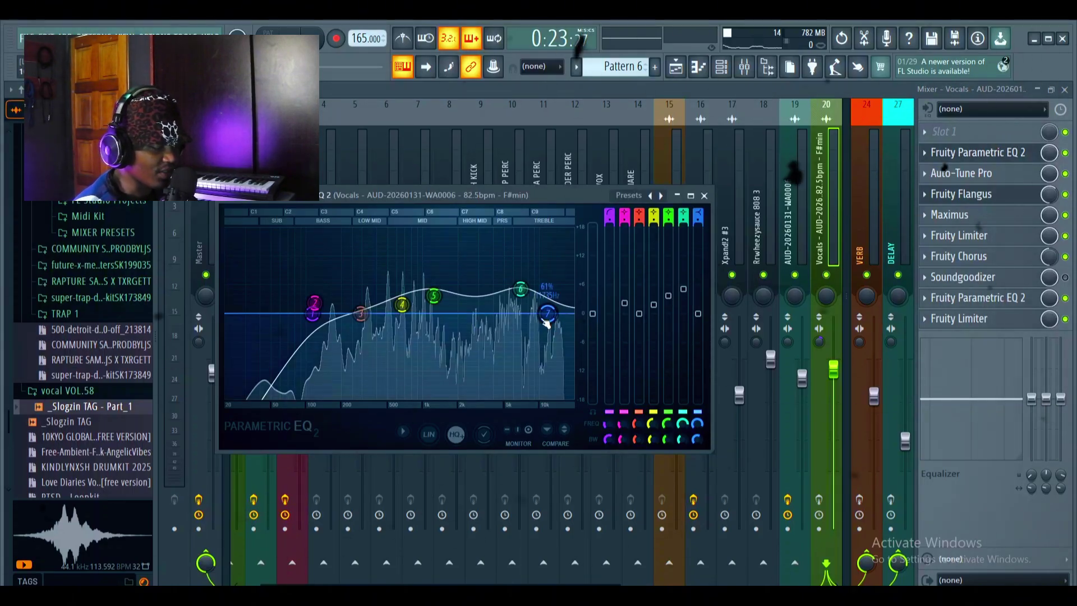
- Set the input type to Alto/Tenor in the Vocals track's Auto-Tune Pro and close the plugin window
{"action": "left_click", "coordinate": [961, 173]}
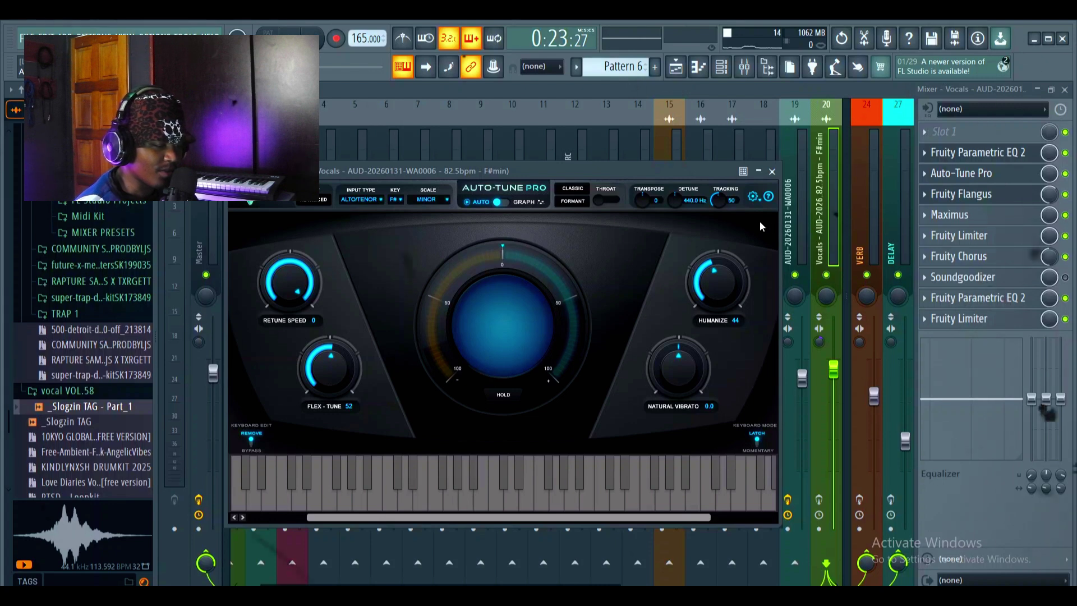
{"action": "left_click", "coordinate": [367, 200]}
{"action": "left_click", "coordinate": [368, 207]}
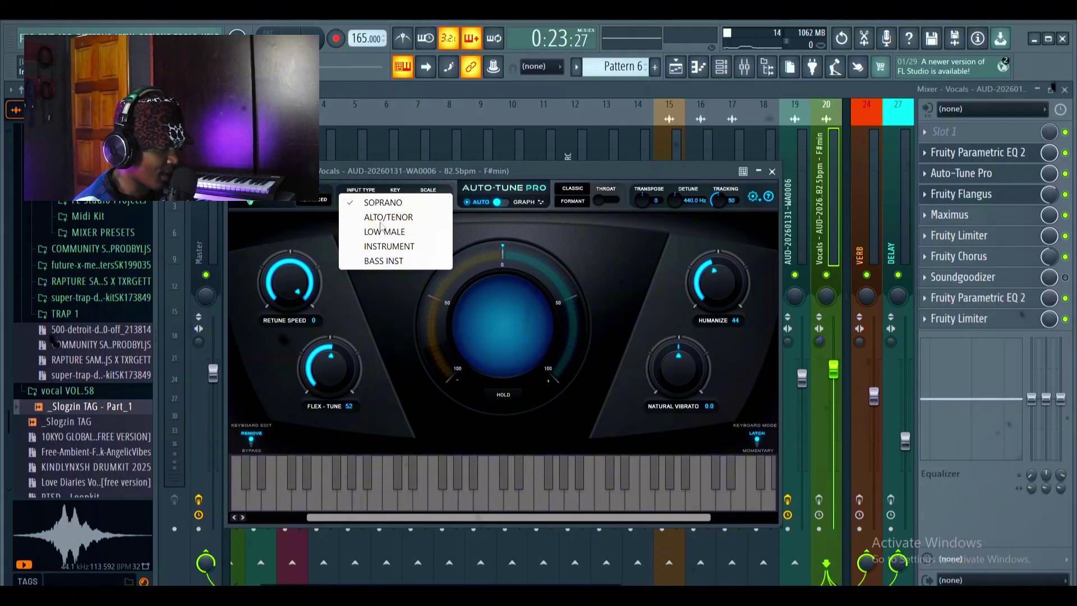
{"action": "left_click", "coordinate": [382, 218]}
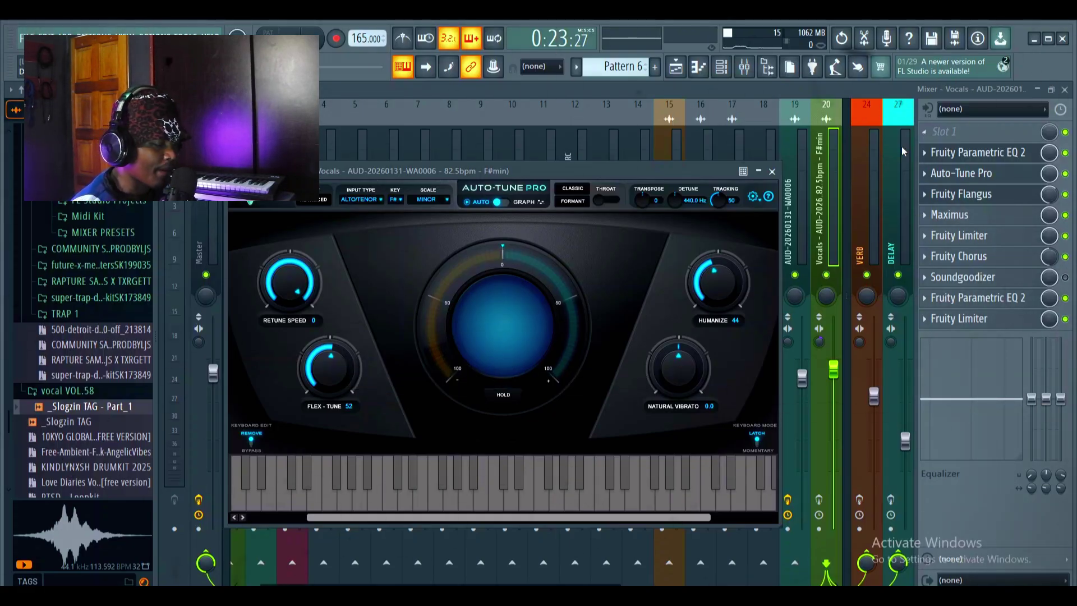
{"action": "left_click", "coordinate": [772, 171]}
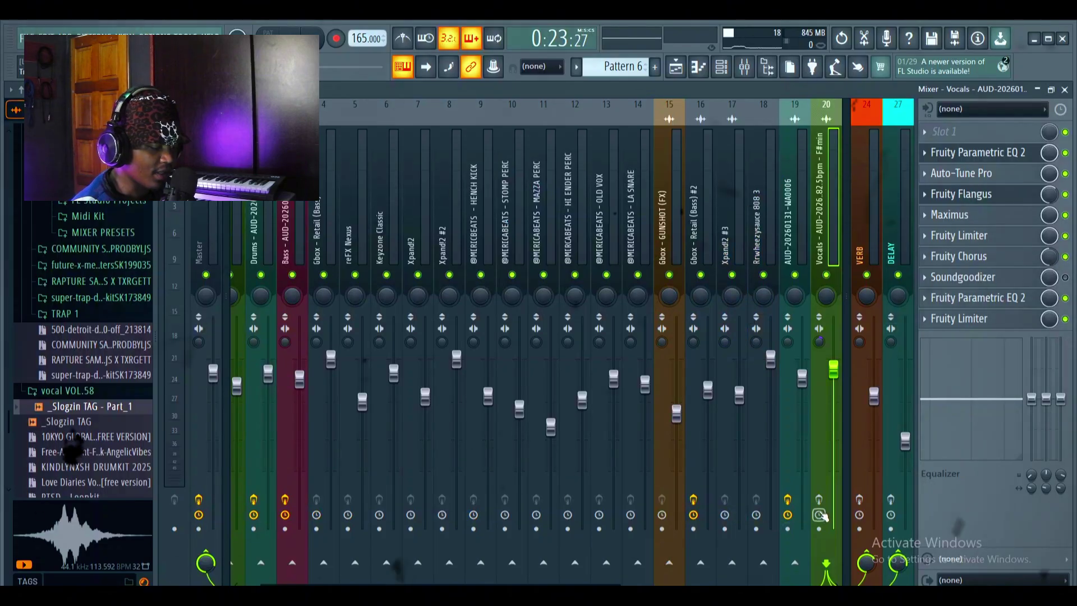
- Bypass the Fruity Chorus, the first Fruity Limiter, Maximus and Fruity Flangus on the Vocals track
{"action": "left_click", "coordinate": [1065, 256]}
{"action": "left_click", "coordinate": [1065, 235]}
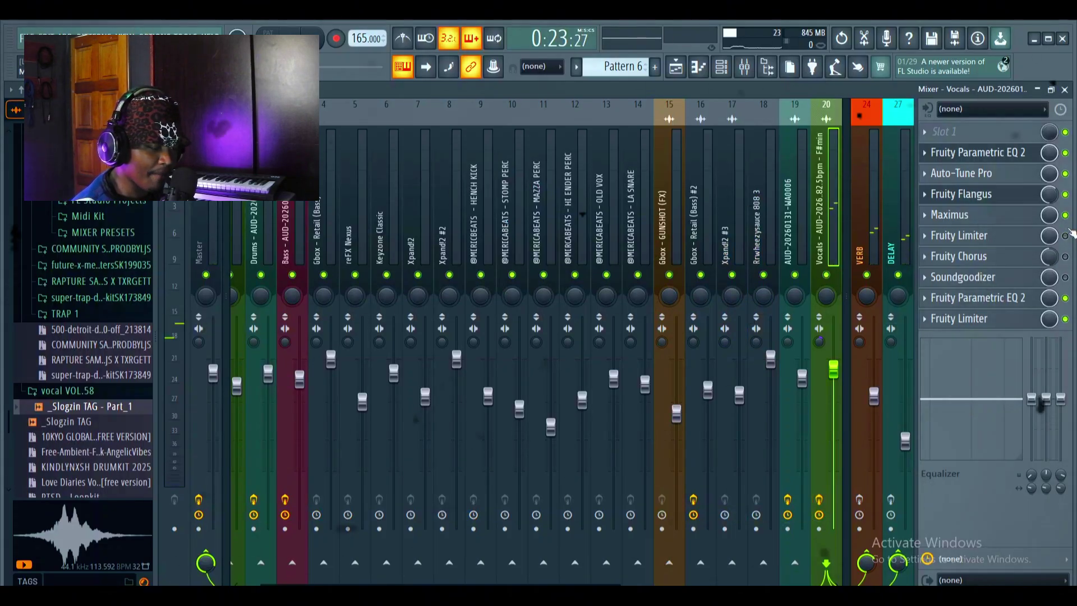
{"action": "left_click", "coordinate": [1065, 194]}
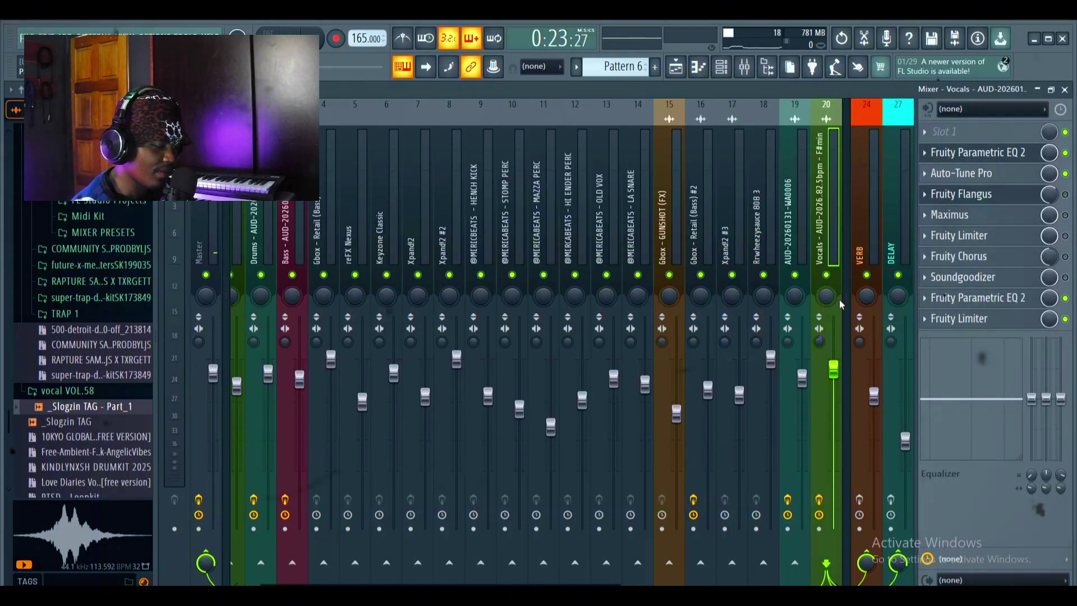
- Play the song and examine the first Fruity Parametric EQ 2 on the Vocals track while listening
{"action": "key", "text": "space"}
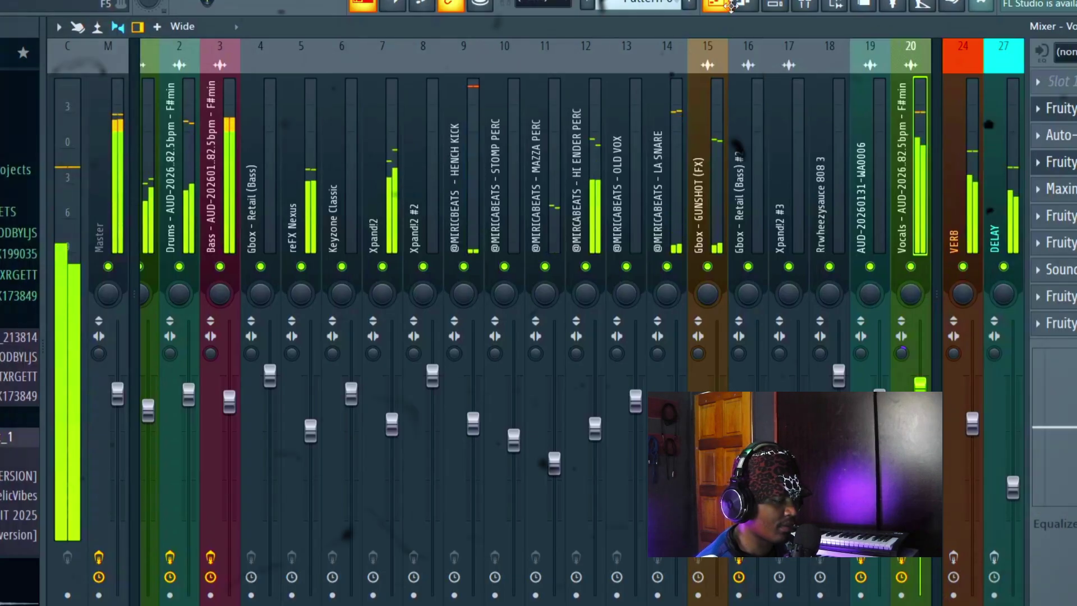
{"action": "left_click", "coordinate": [1057, 108]}
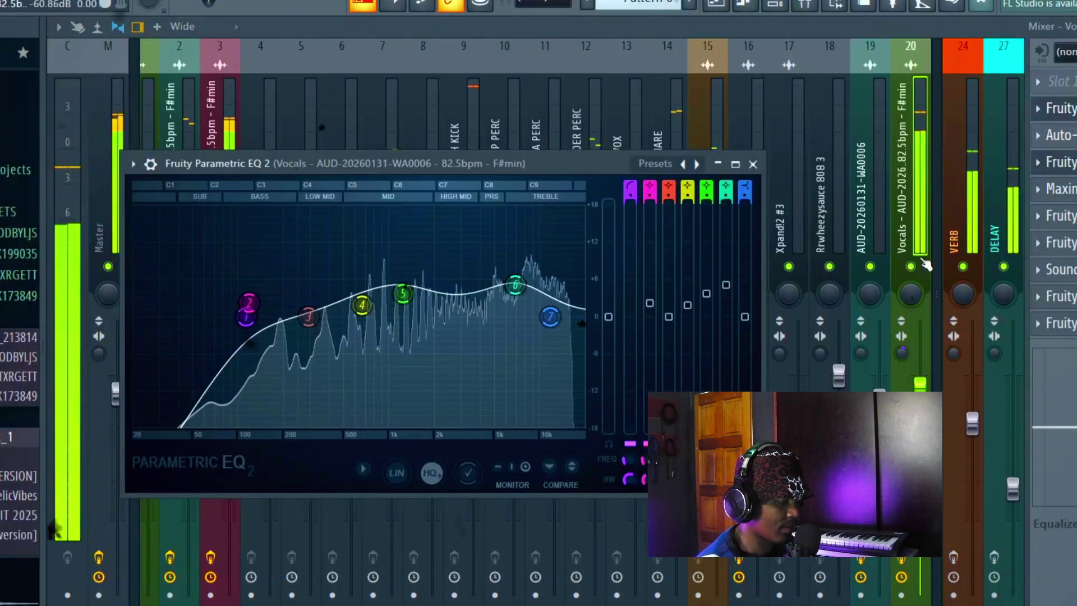
{"action": "left_click", "coordinate": [753, 164]}
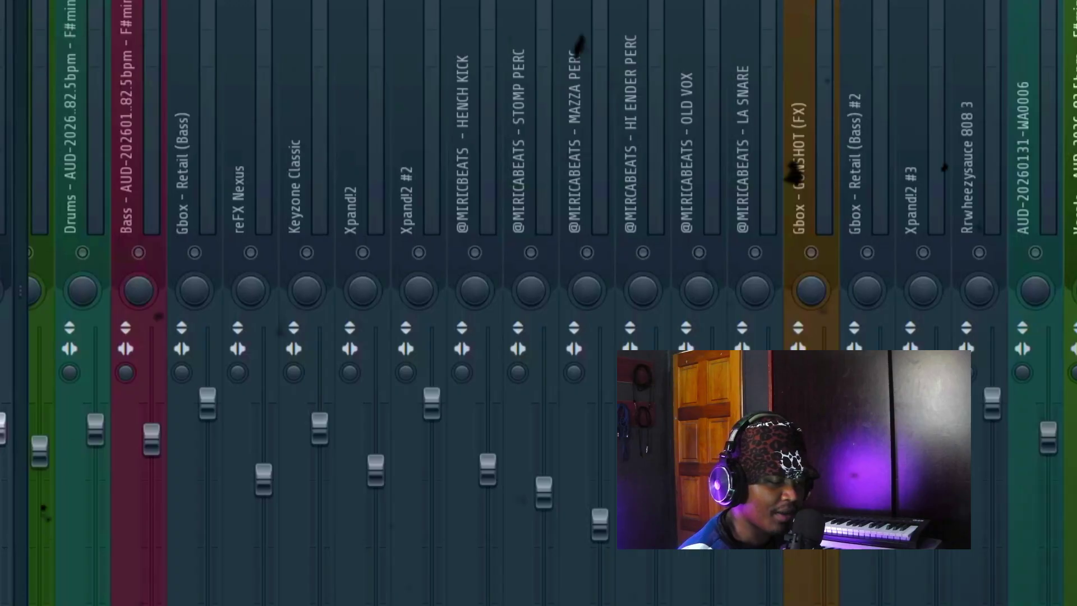
- Examine the Fruity Flangus settings on the Vocals track and stop the playback
{"action": "left_click", "coordinate": [1073, 225]}
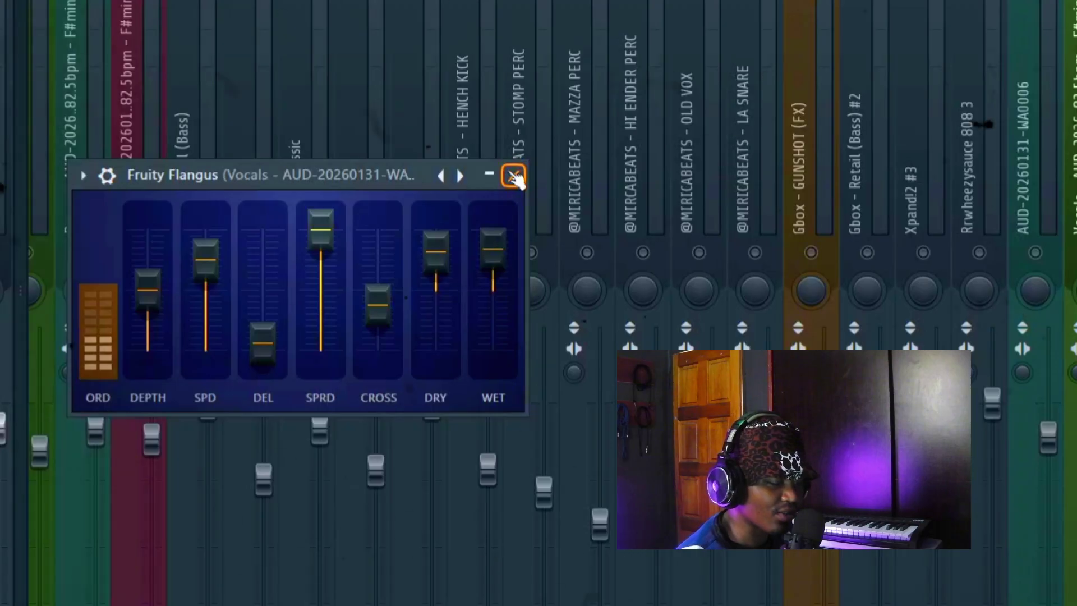
{"action": "left_click", "coordinate": [513, 175]}
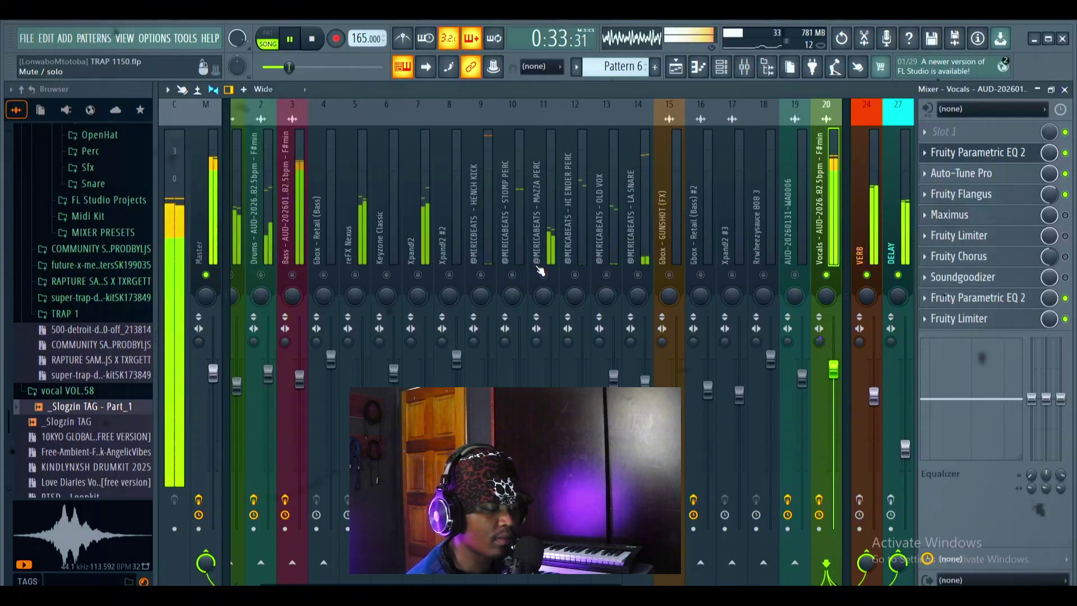
{"action": "key", "text": "space"}
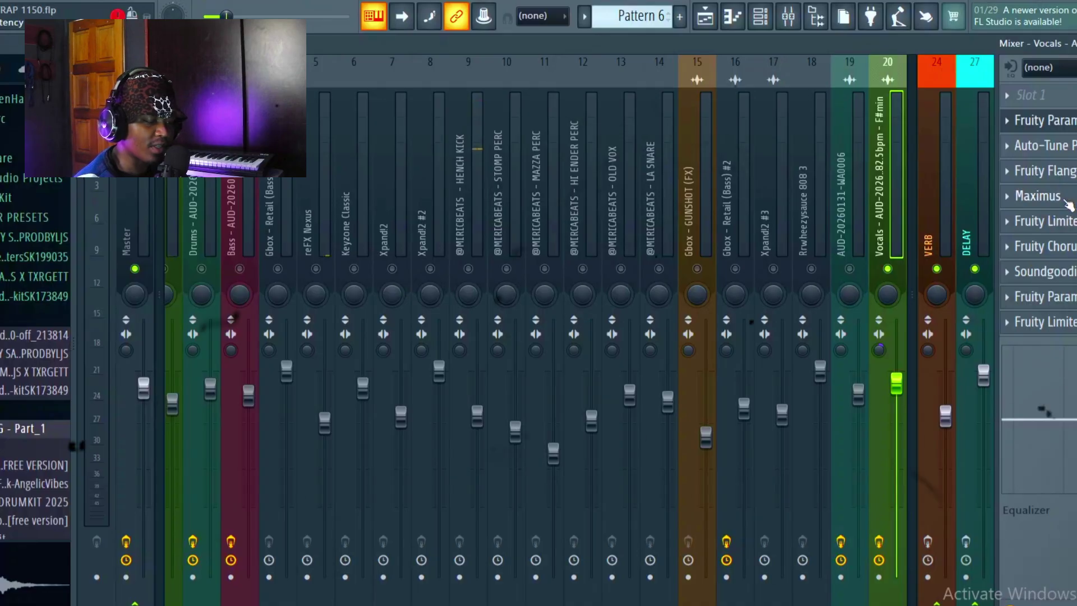
- Look through the presets of Maximus on the Vocals track and close the plugin without choosing one
{"action": "left_click", "coordinate": [1065, 202]}
{"action": "left_click", "coordinate": [680, 238]}
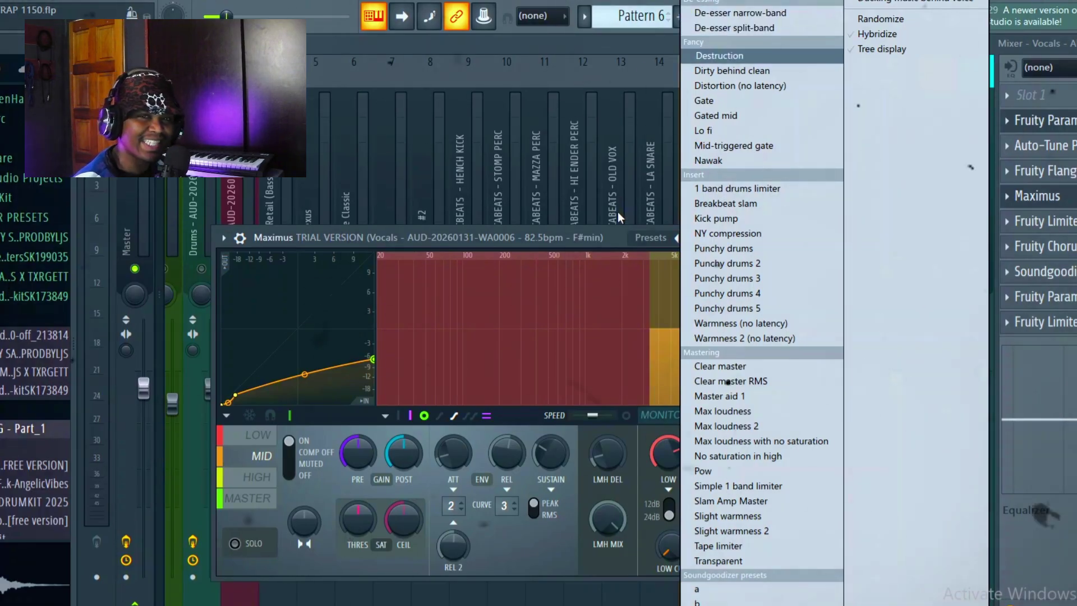
{"action": "left_click", "coordinate": [620, 236]}
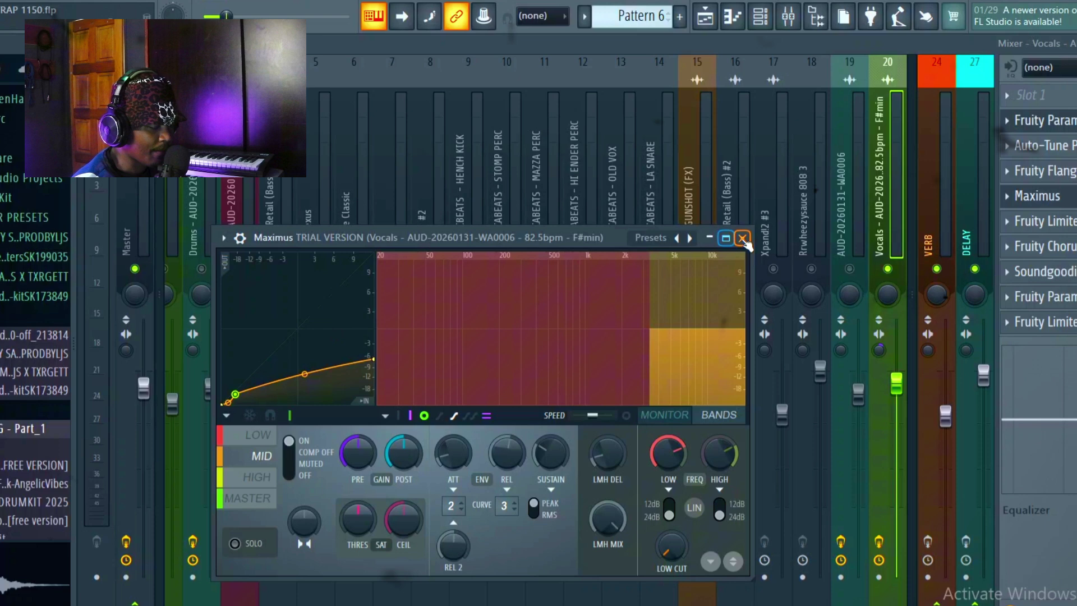
{"action": "left_click", "coordinate": [745, 237]}
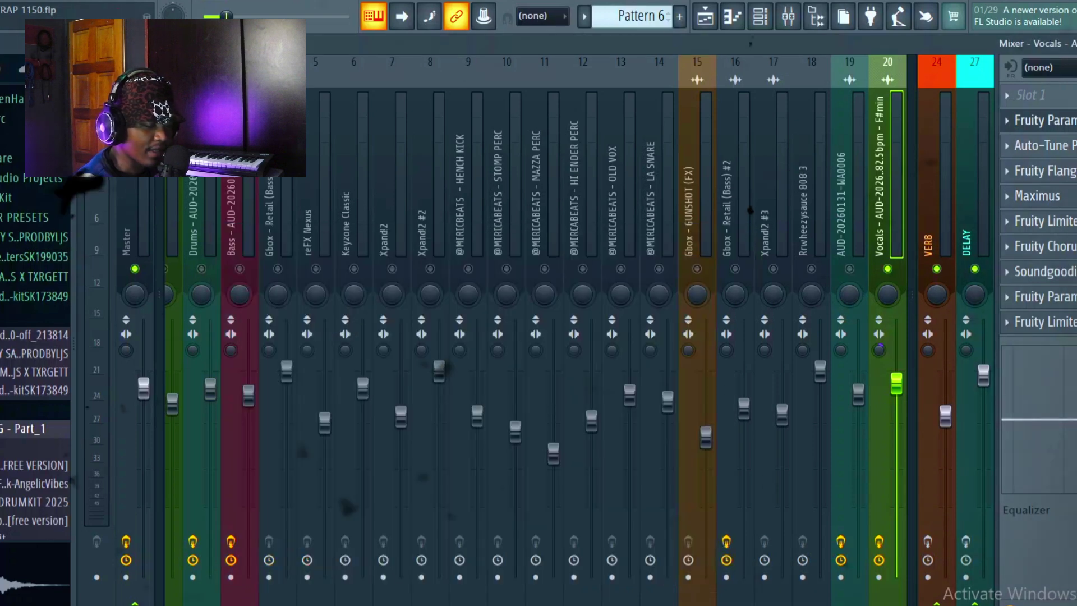
- Lower the compressor threshold slightly in the first Fruity Limiter on the Vocals track and listen to the result
{"action": "left_click", "coordinate": [1040, 221]}
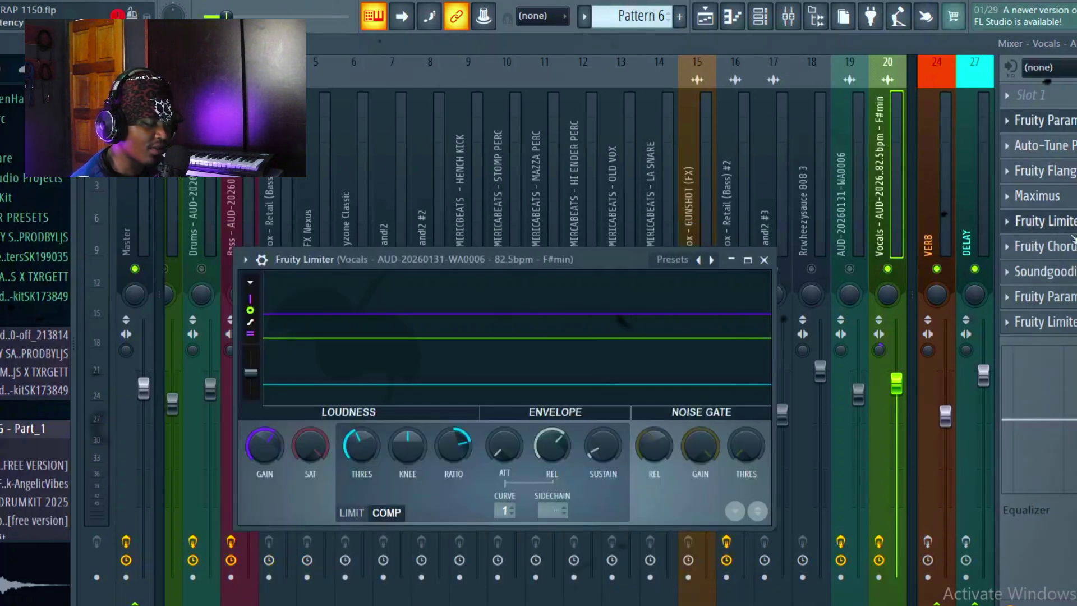
{"action": "left_click_drag", "start_coordinate": [612, 253], "coordinate": [648, 127]}
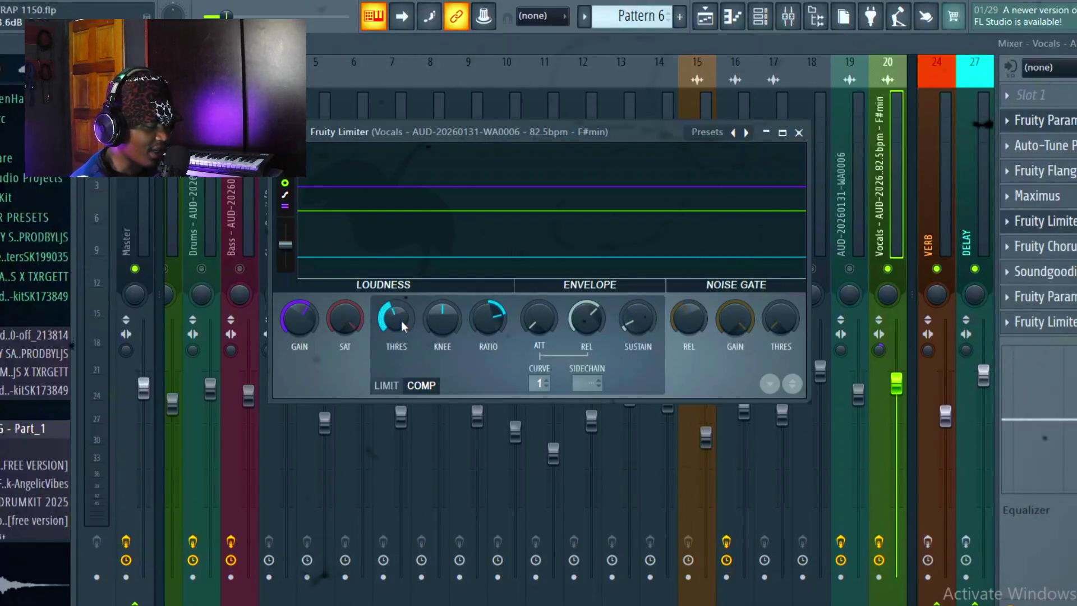
{"action": "left_click_drag", "start_coordinate": [402, 325], "coordinate": [402, 323]}
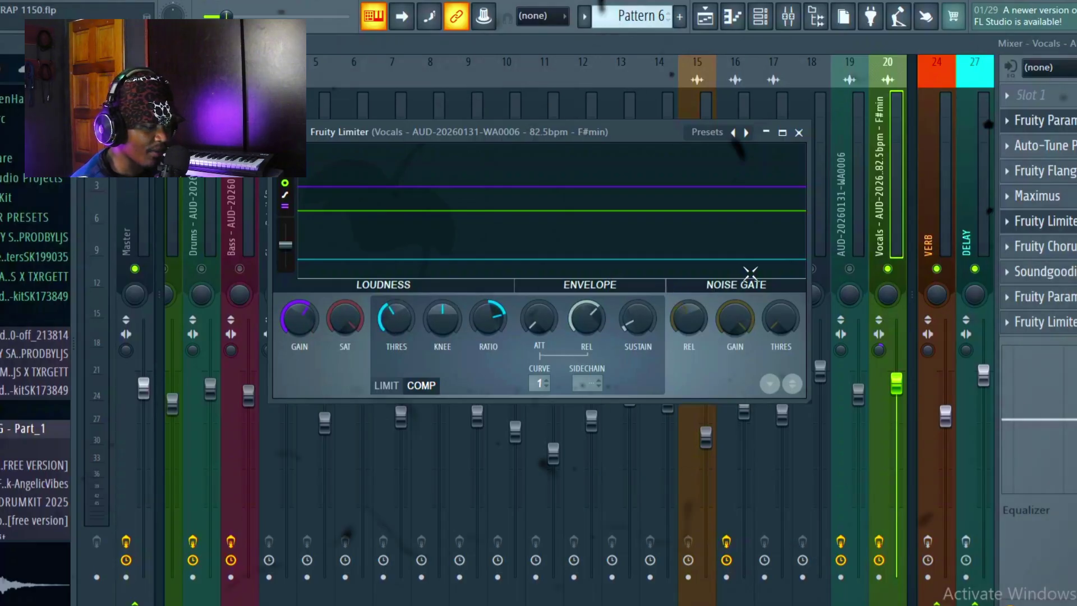
{"action": "key", "text": "space"}
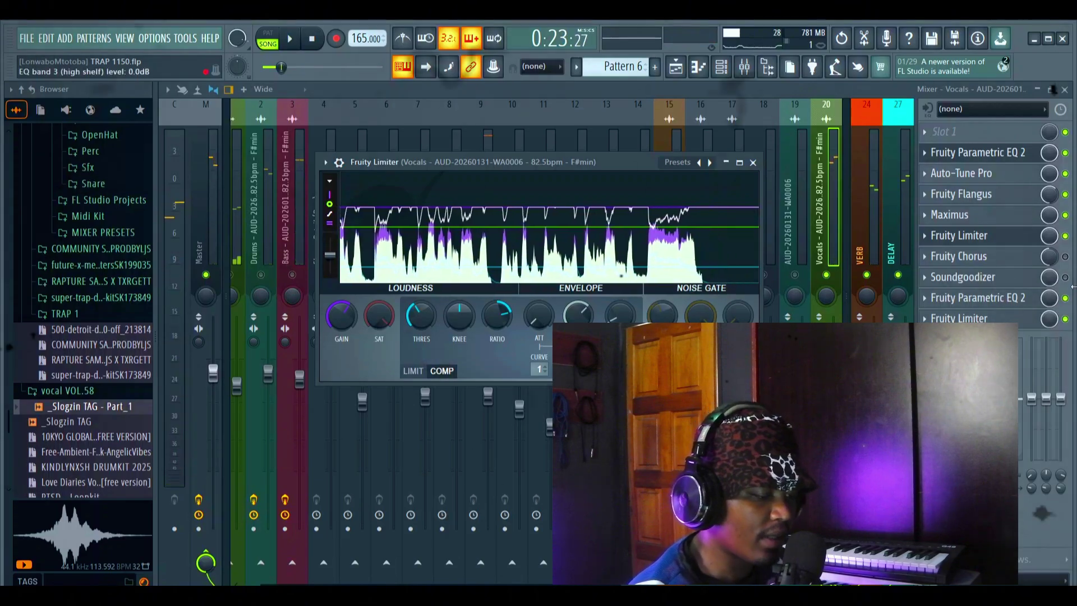
{"action": "left_click", "coordinate": [973, 235]}
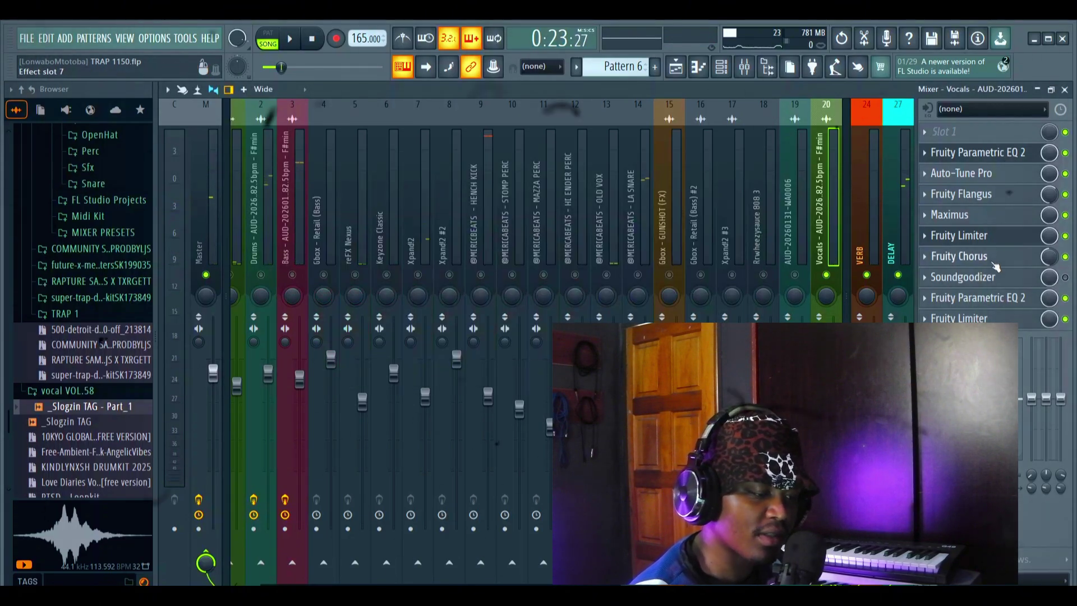
- Examine the Fruity Chorus settings on the Vocals track and play the song
{"action": "left_click", "coordinate": [983, 259]}
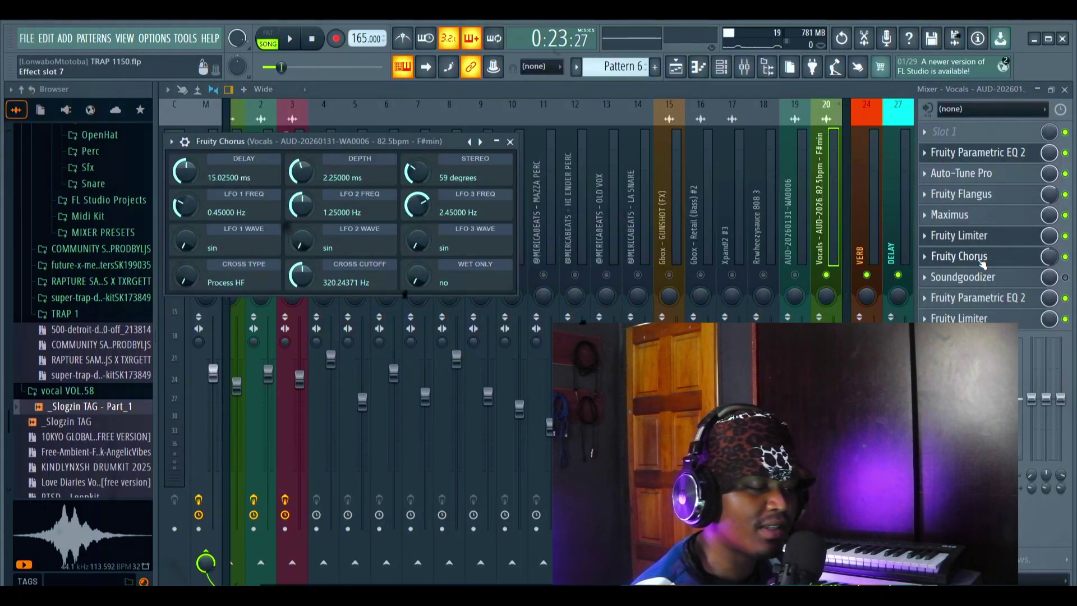
{"action": "left_click", "coordinate": [510, 142]}
{"action": "key", "text": "space"}
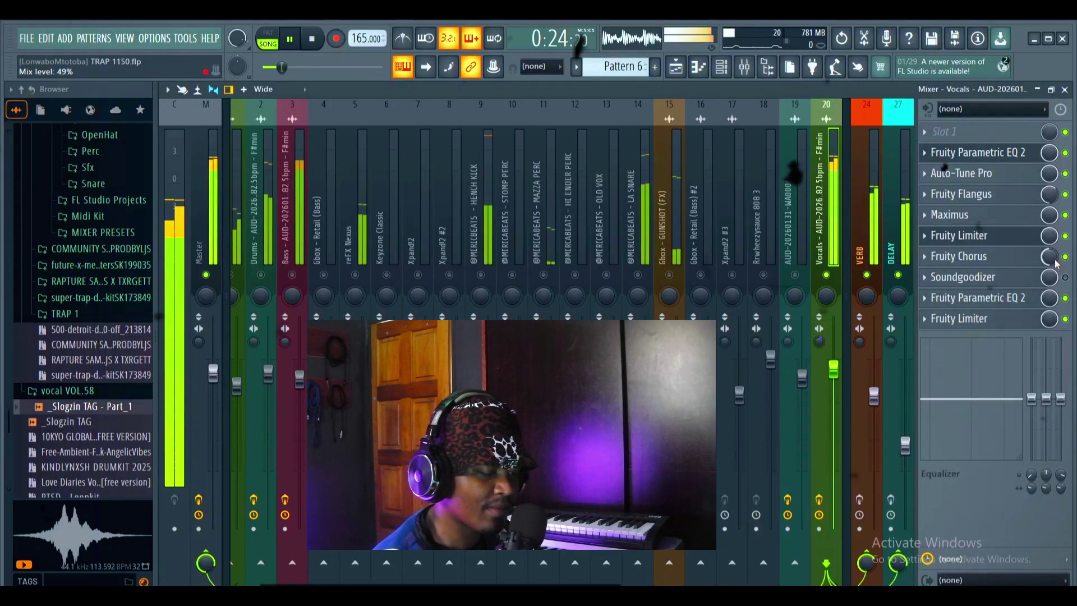
- Bypass the last Fruity Limiter on the Vocals track and switch the second Fruity Parametric EQ 2 off and back on
{"action": "left_click", "coordinate": [1065, 318]}
{"action": "left_click", "coordinate": [1065, 298]}
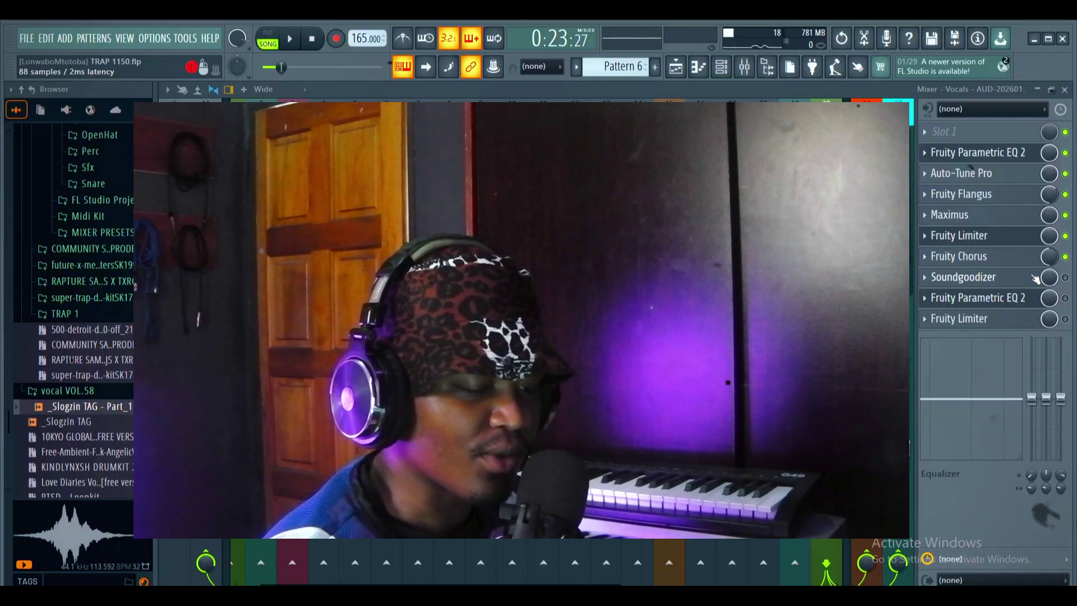
{"action": "left_click", "coordinate": [1065, 318]}
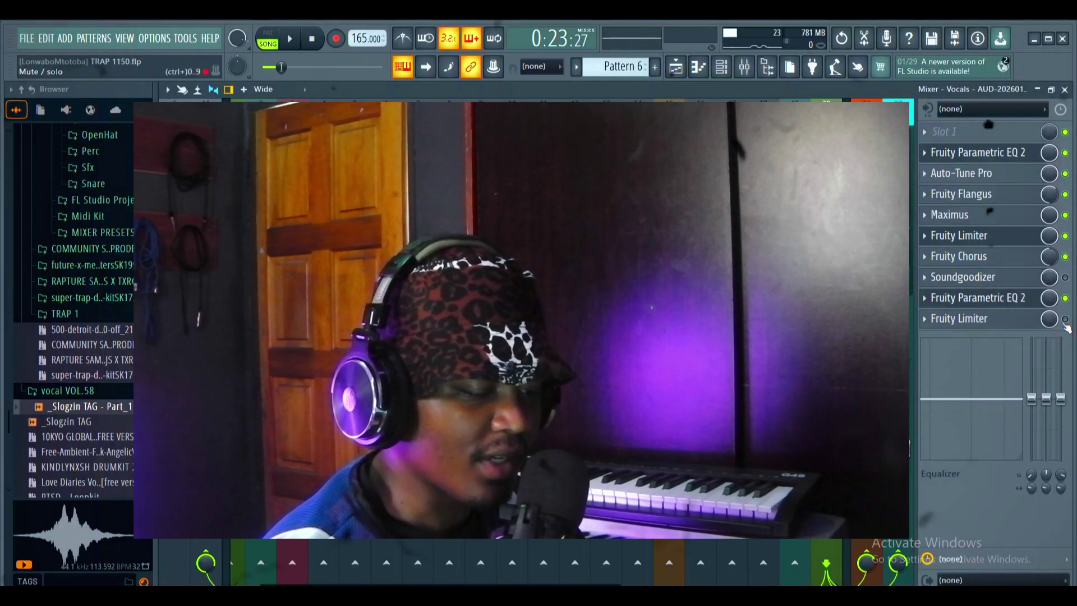
- Examine the limiting settings of the last Fruity Limiter on the Vocals track and close it
{"action": "left_click", "coordinate": [995, 321]}
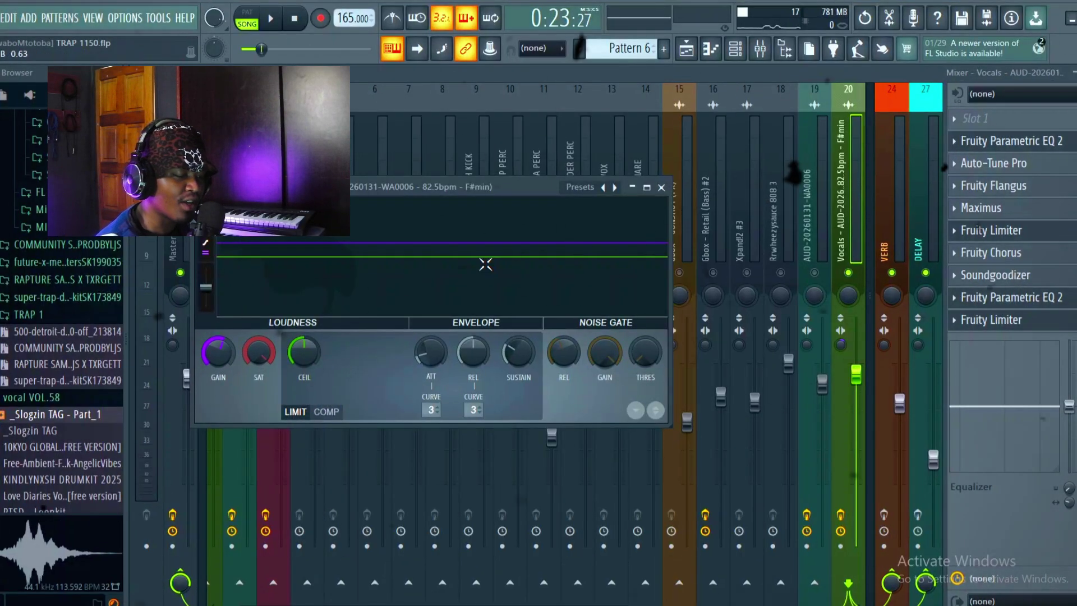
{"action": "key", "text": "Escape"}
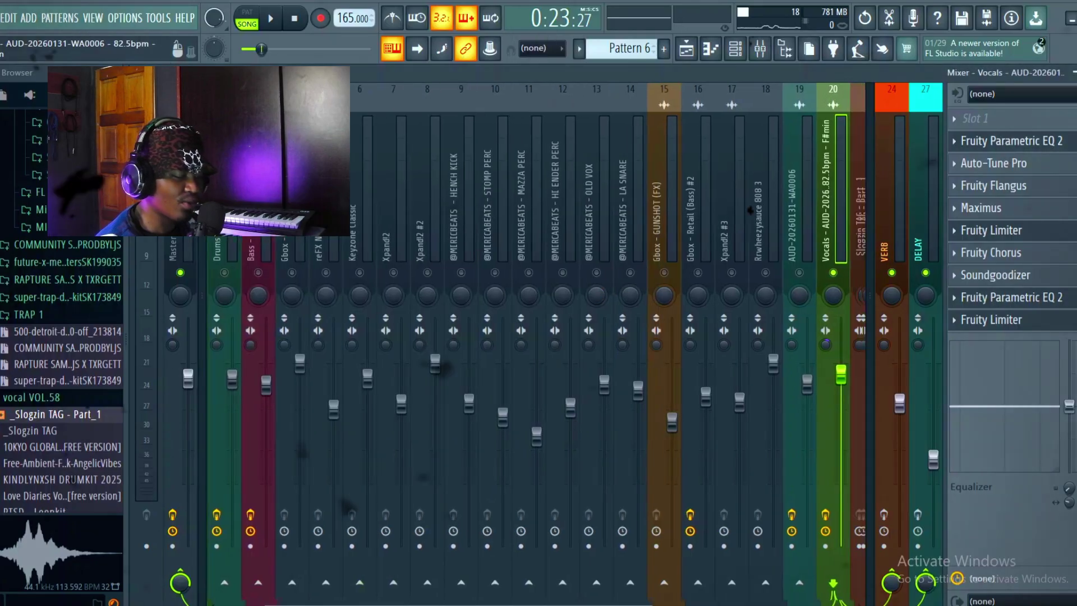
- Select the VERB track and examine the settings of its ValhallaVintageVerb reverb
{"action": "scroll", "coordinate": [446, 561], "scroll_direction": "right", "scroll_amount": 5}
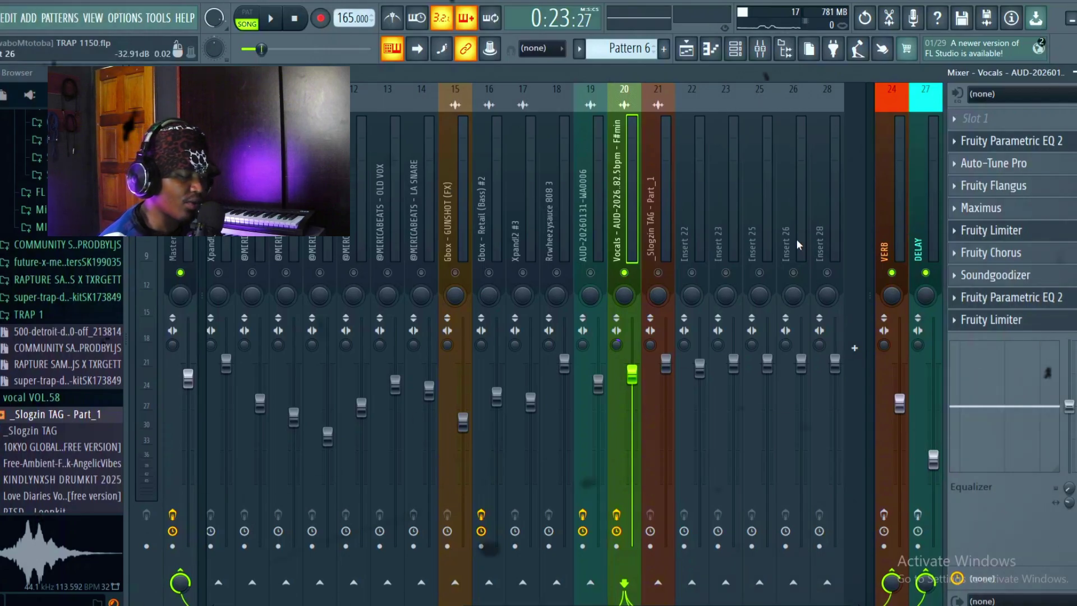
{"action": "left_click", "coordinate": [902, 247]}
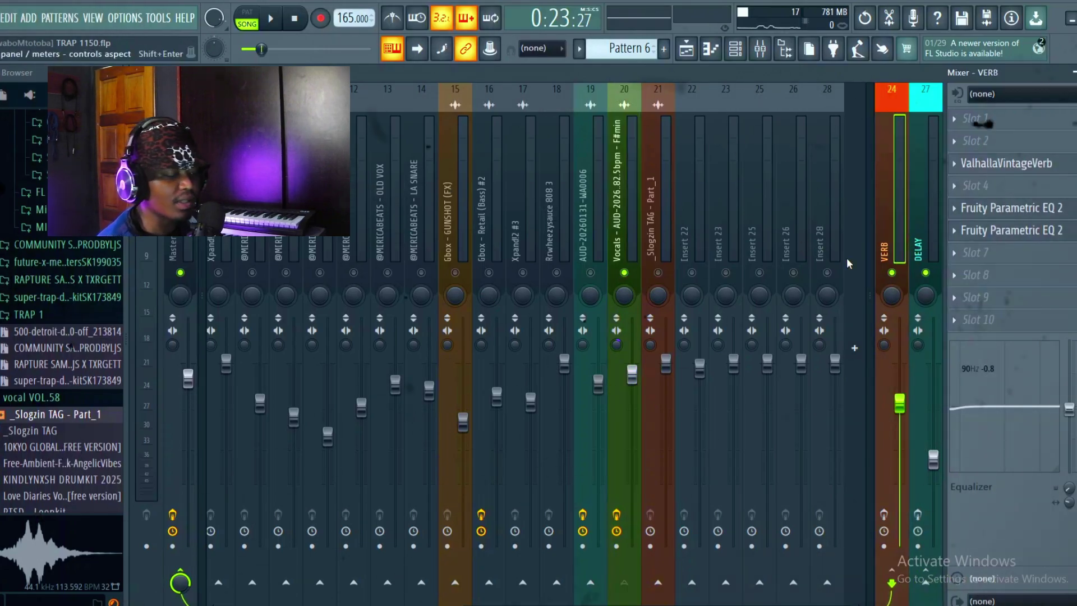
{"action": "left_click", "coordinate": [627, 225]}
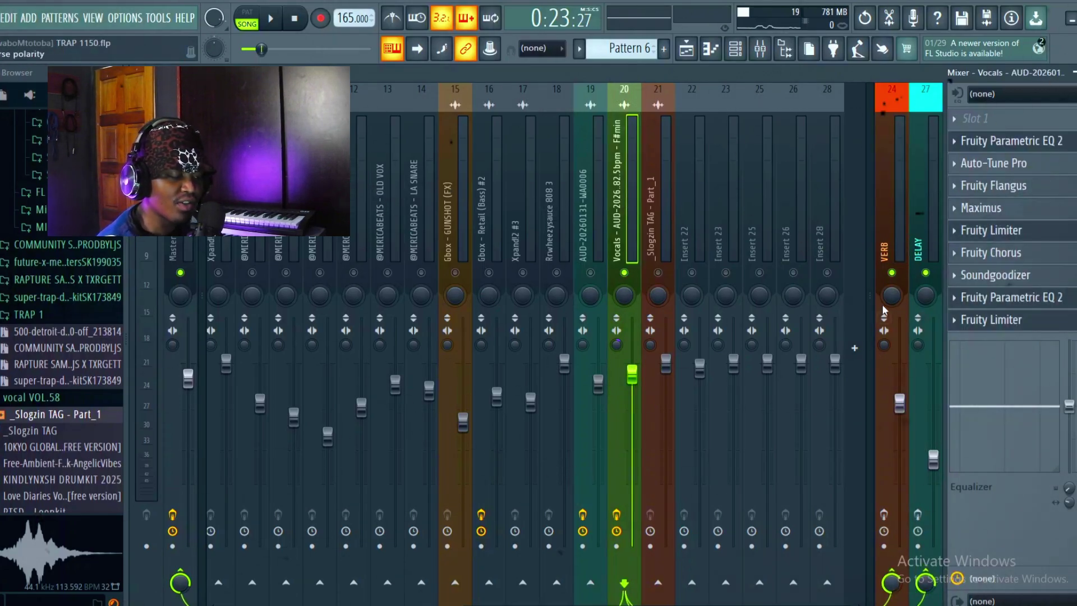
{"action": "left_click", "coordinate": [908, 233]}
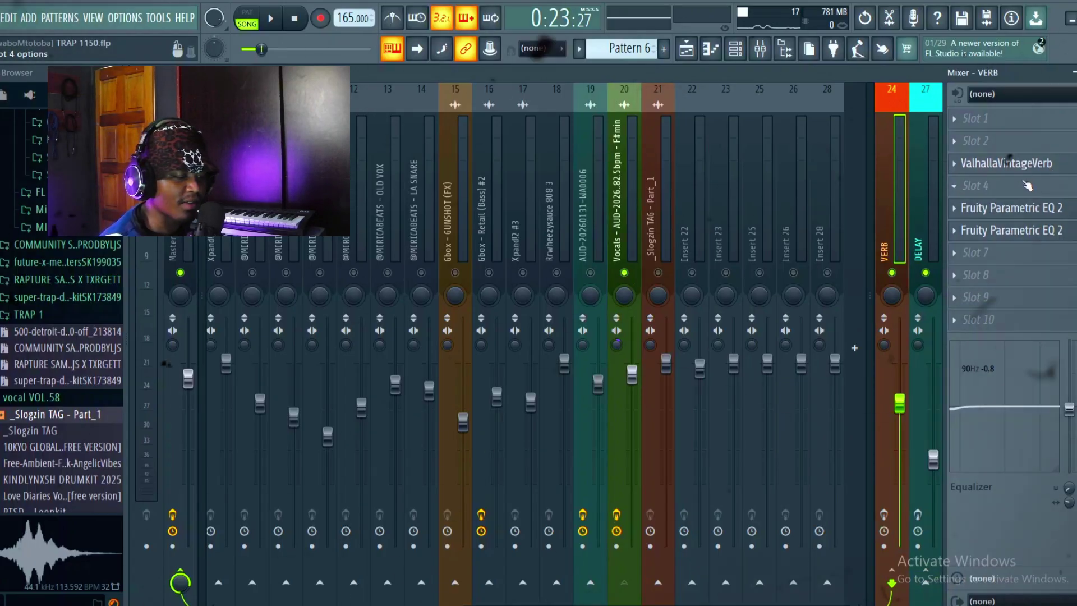
{"action": "left_click", "coordinate": [1026, 163]}
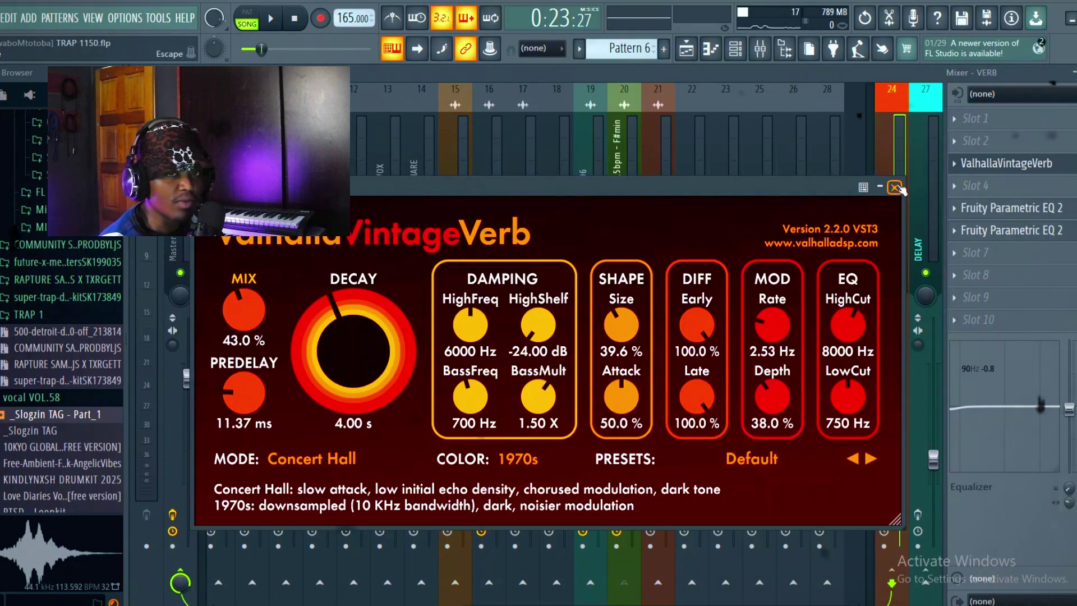
{"action": "left_click", "coordinate": [895, 188]}
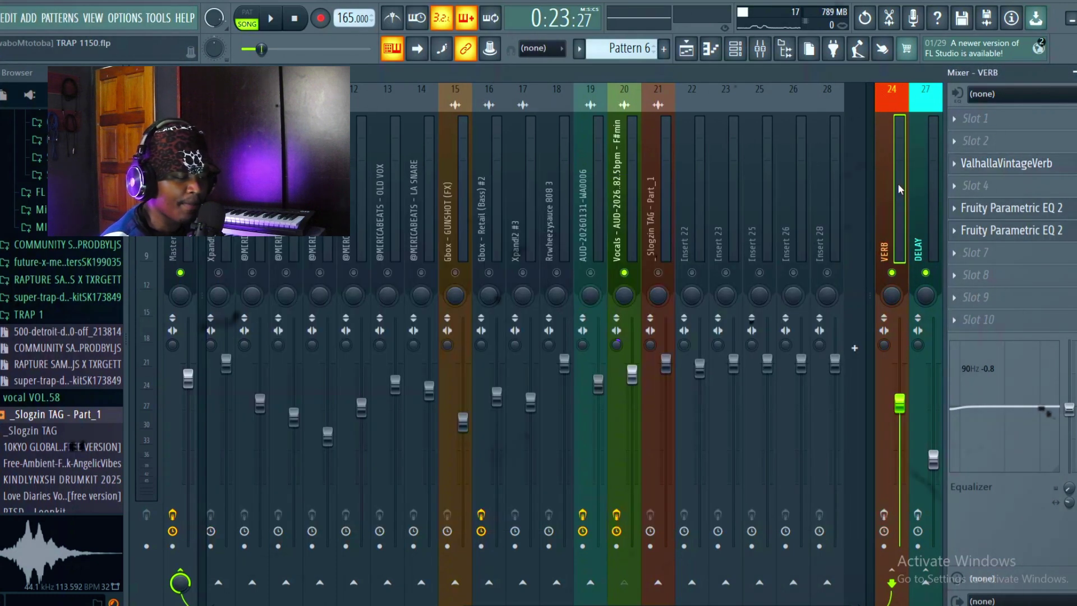
- Examine the two Fruity Parametric EQ 2 curves on the VERB track and play the song
{"action": "left_click", "coordinate": [1044, 209]}
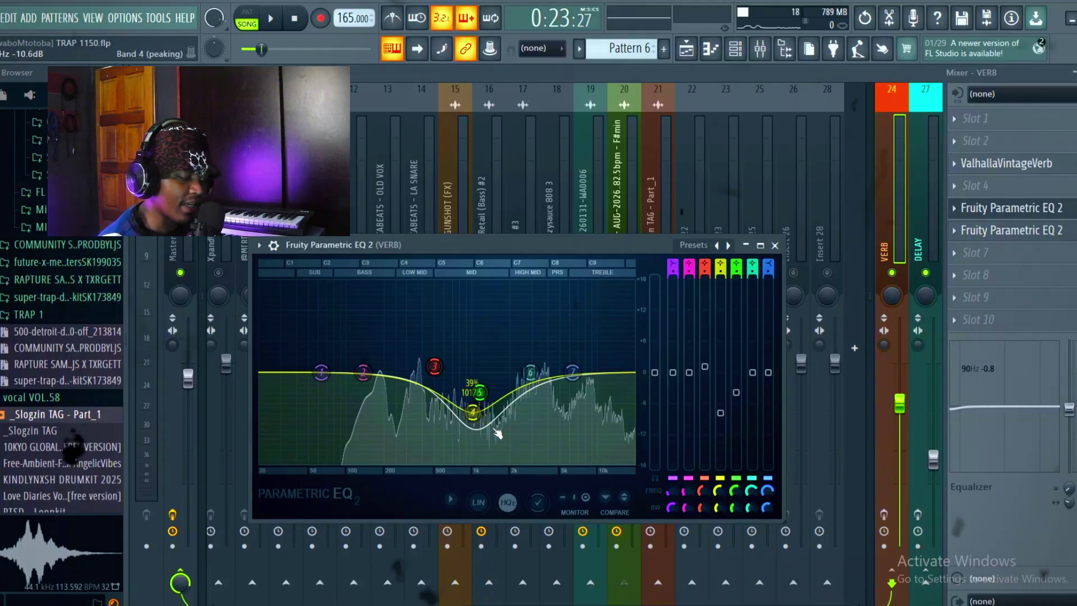
{"action": "left_click", "coordinate": [1031, 232]}
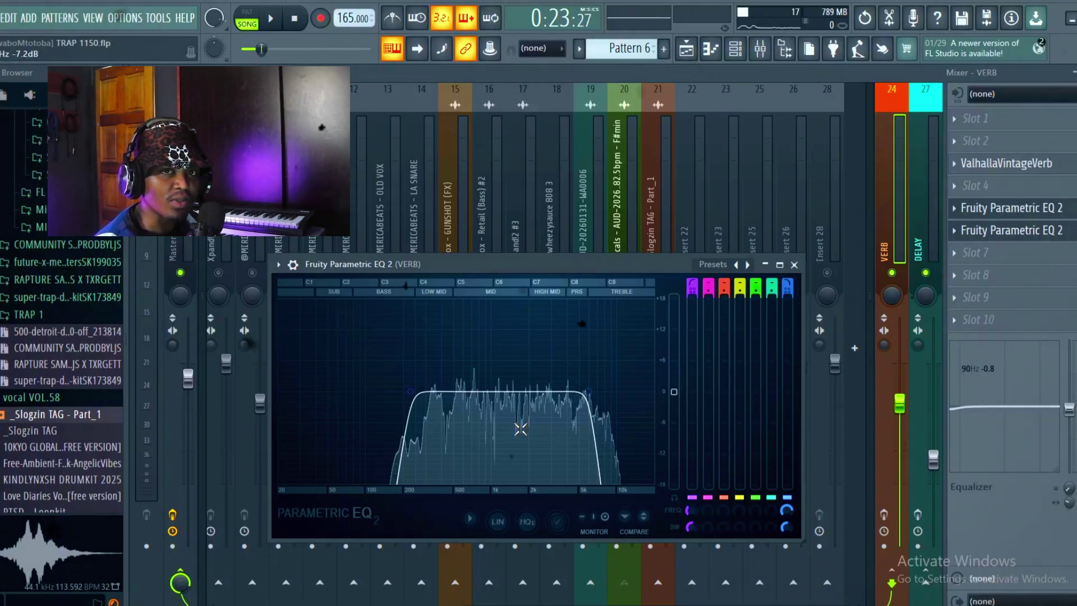
{"action": "left_click", "coordinate": [794, 265]}
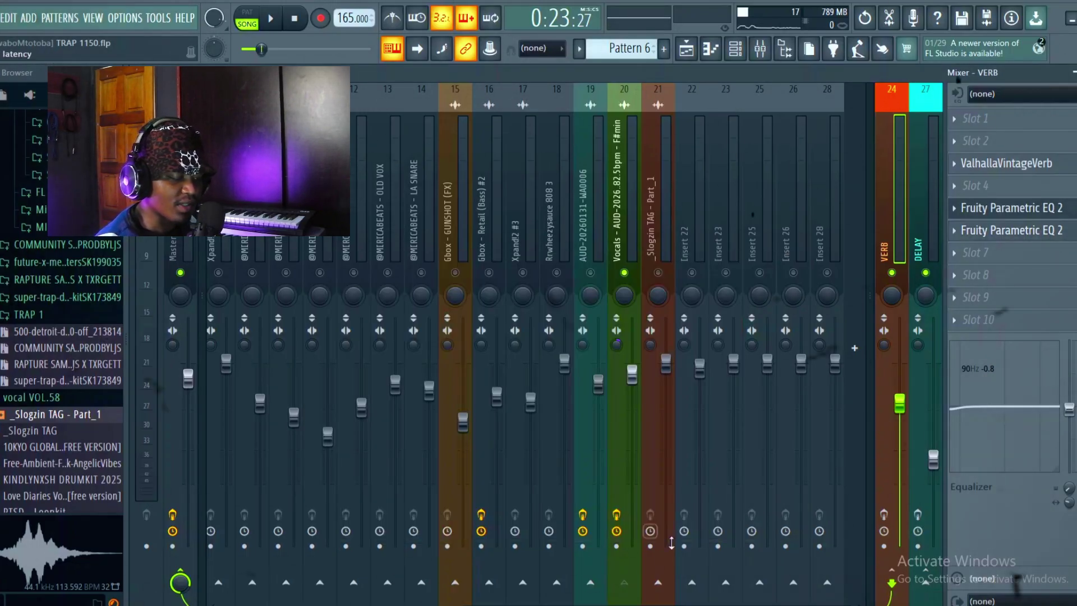
{"action": "key", "text": "space"}
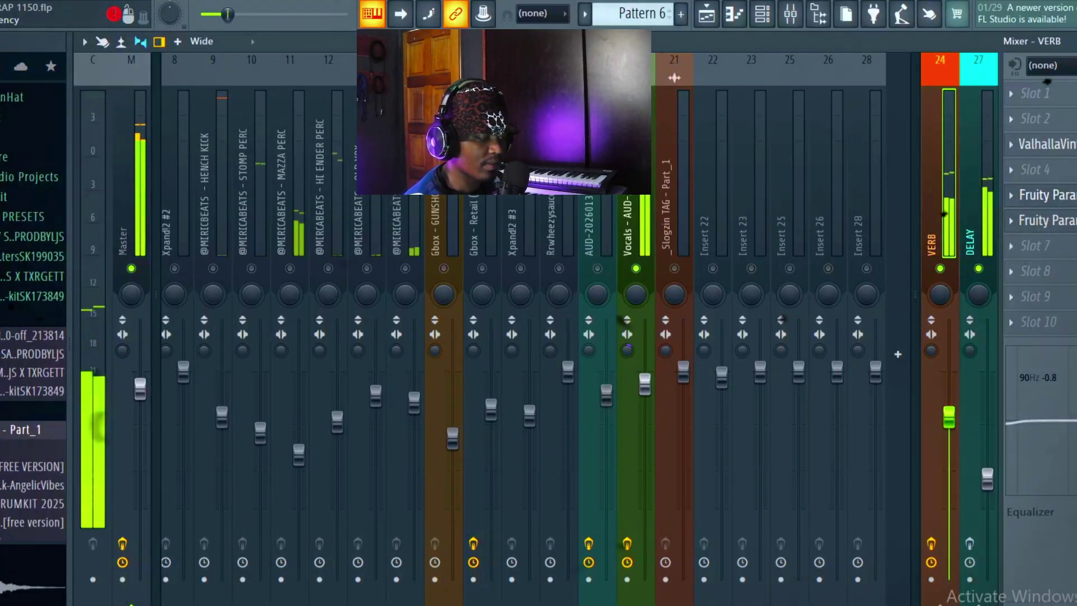
{"action": "left_click", "coordinate": [1046, 194]}
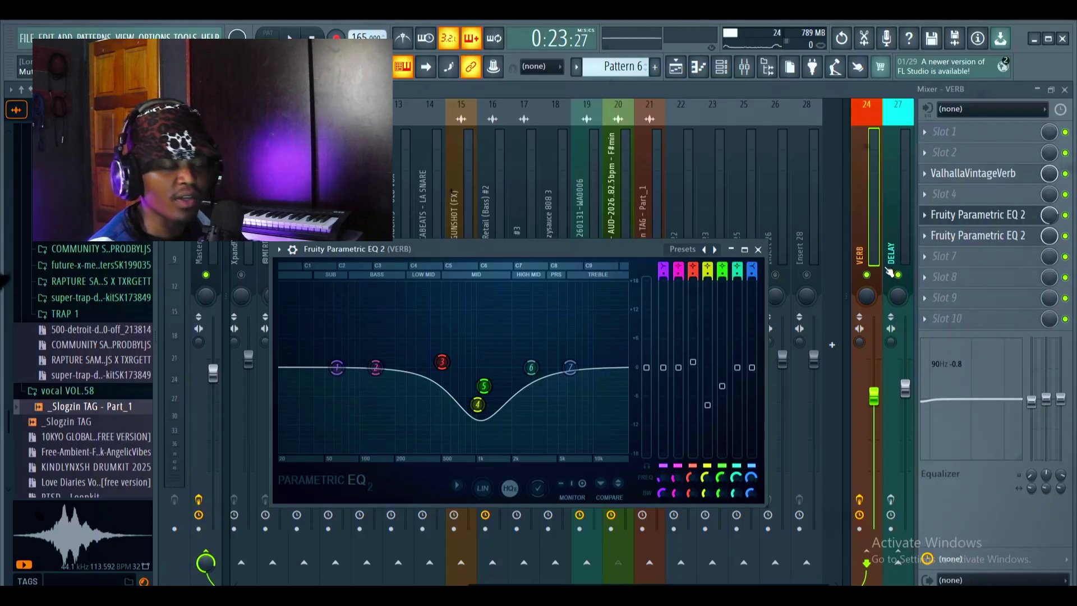
- Select the DELAY track and examine the settings of its Fruity Delay 2
{"action": "left_click", "coordinate": [885, 226]}
{"action": "left_click", "coordinate": [975, 173]}
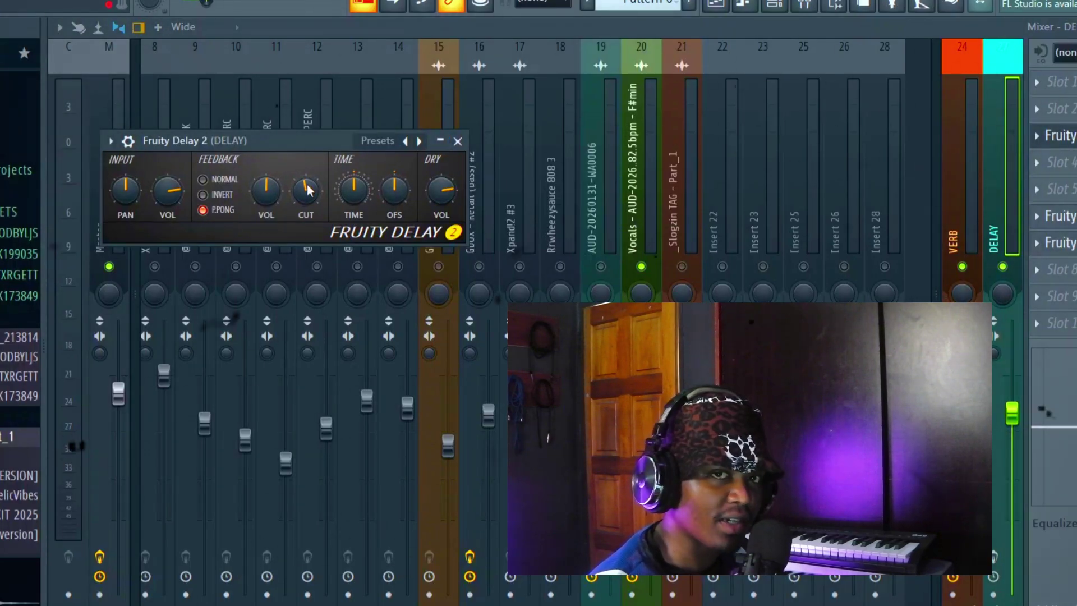
{"action": "left_click", "coordinate": [458, 141]}
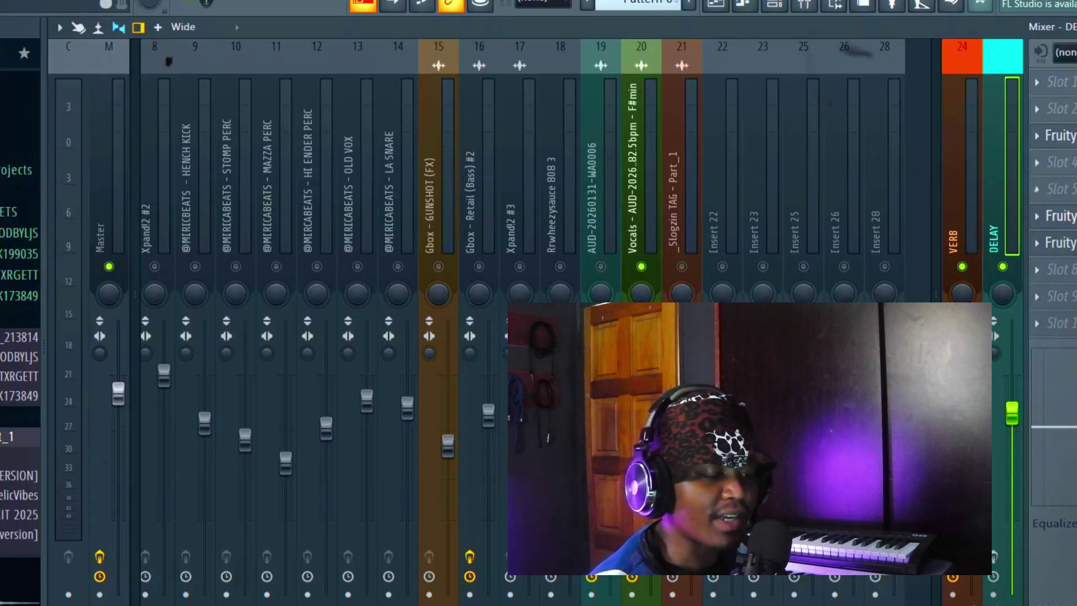
- Examine the Fruity Parametric EQ 2 curves on the DELAY track and raise the track's fader slightly during playback
{"action": "left_click", "coordinate": [1054, 242]}
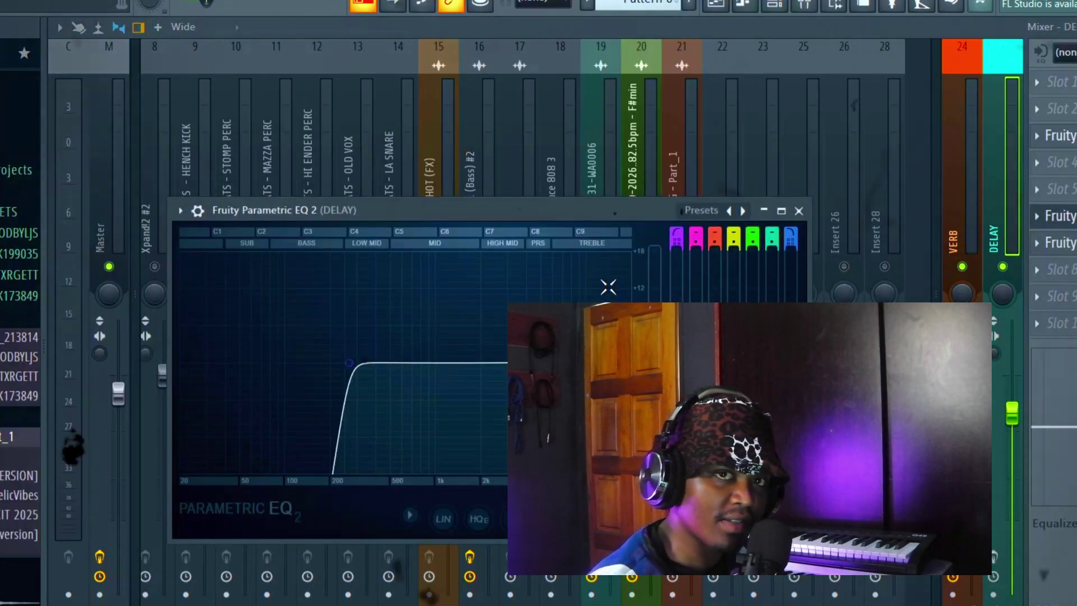
{"action": "left_click", "coordinate": [799, 211]}
{"action": "left_click", "coordinate": [1055, 242]}
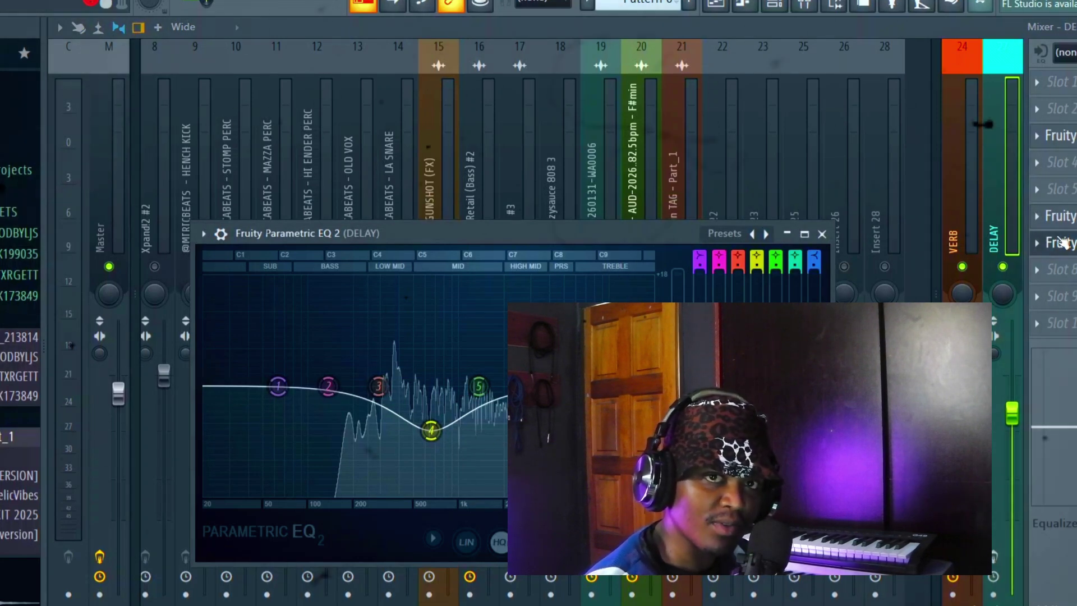
{"action": "left_click", "coordinate": [821, 234]}
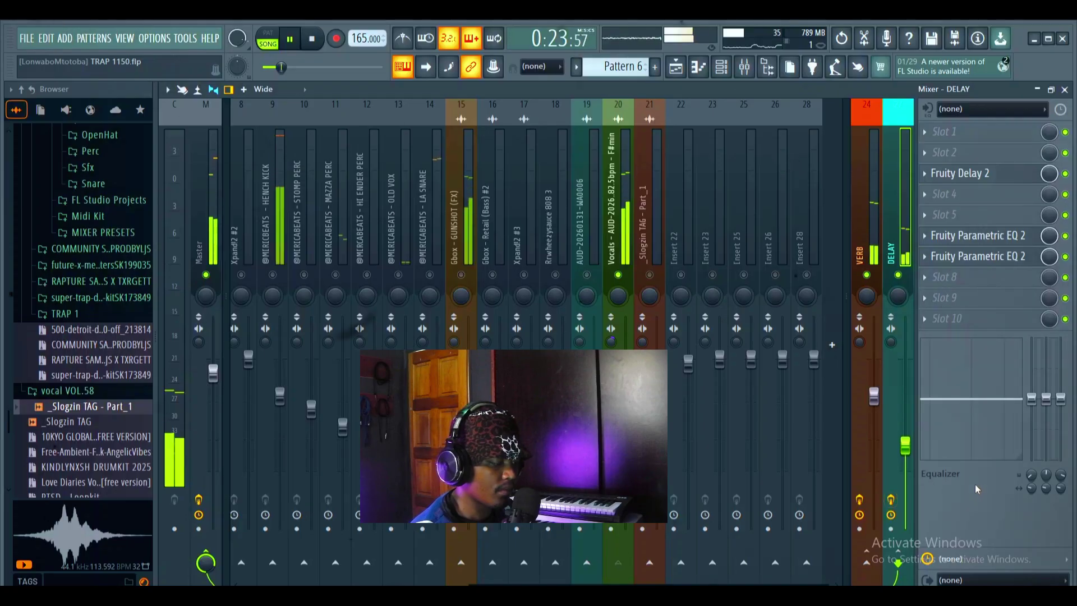
{"action": "left_click_drag", "start_coordinate": [904, 446], "coordinate": [904, 424]}
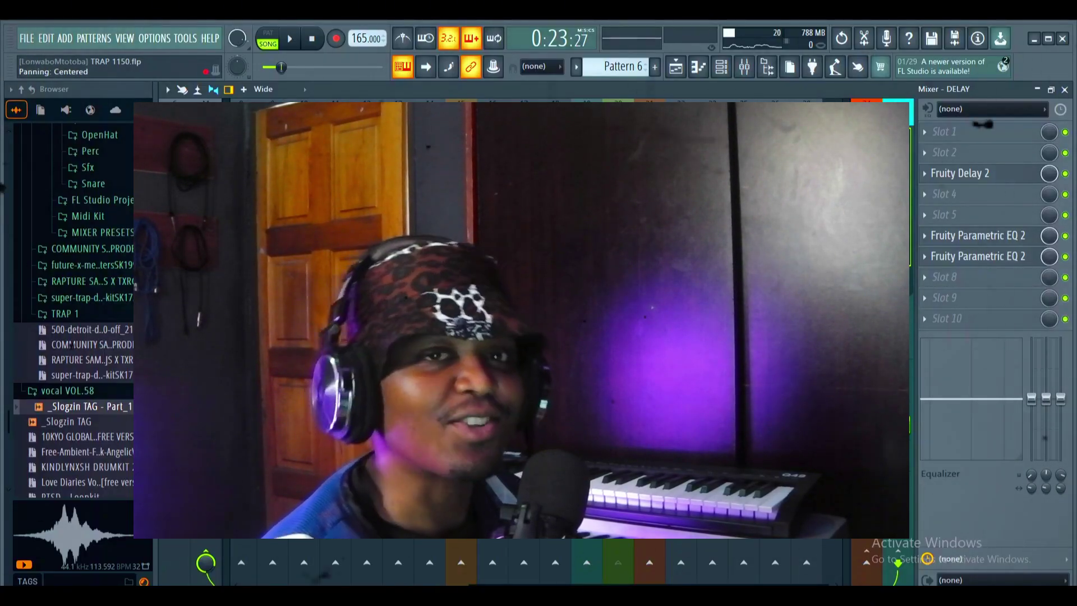
- Play the Playlist arrangement from shortly before the first Vocals clip and look over the Vocals clips on Track 13
{"action": "key", "text": "F5"}
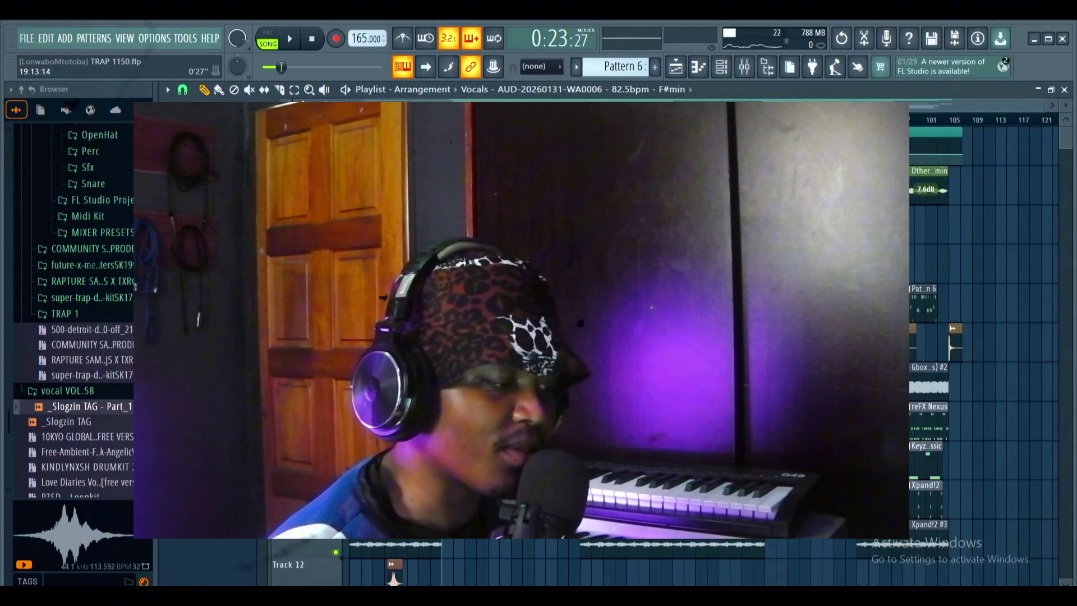
{"action": "left_click_drag", "start_coordinate": [443, 120], "coordinate": [427, 120]}
{"action": "key", "text": "space"}
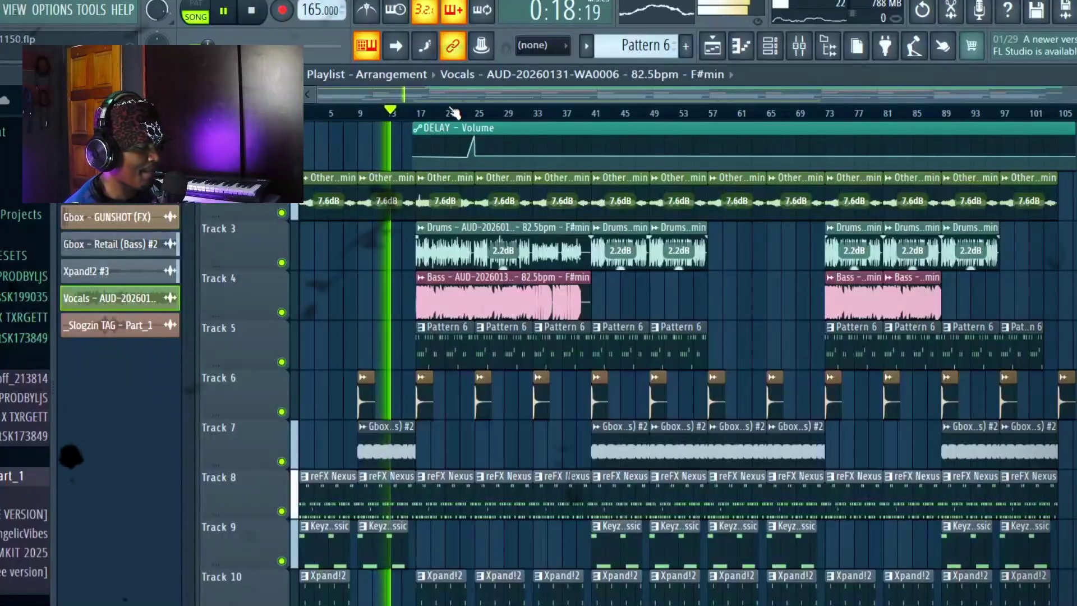
{"action": "scroll", "coordinate": [452, 107], "scroll_direction": "up", "scroll_amount": 5}
{"action": "scroll", "coordinate": [684, 306], "scroll_direction": "down", "scroll_amount": 1}
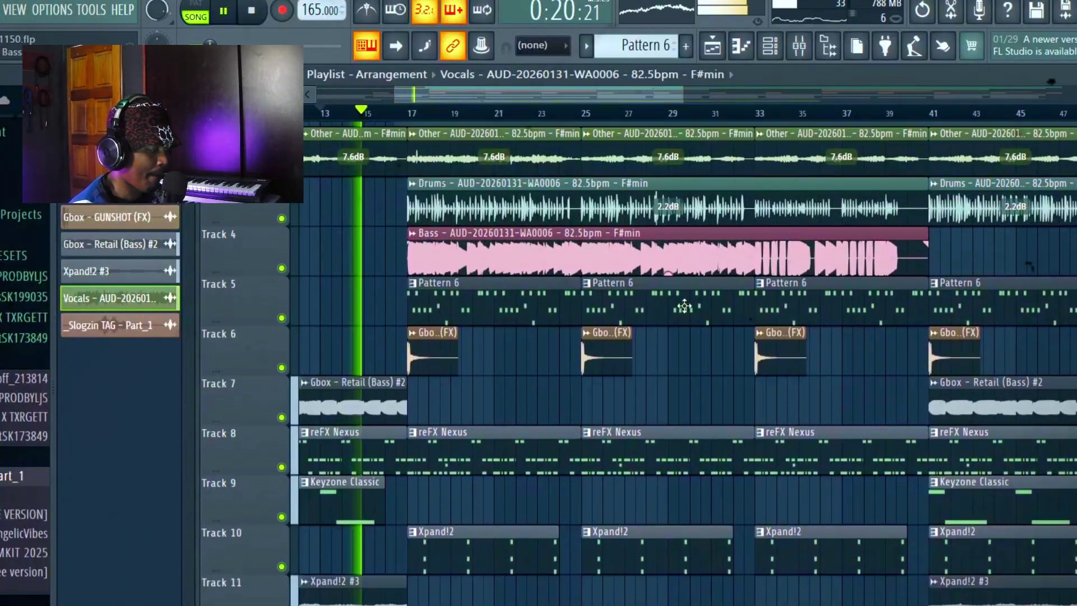
{"action": "scroll", "coordinate": [731, 314], "scroll_direction": "down", "scroll_amount": 3}
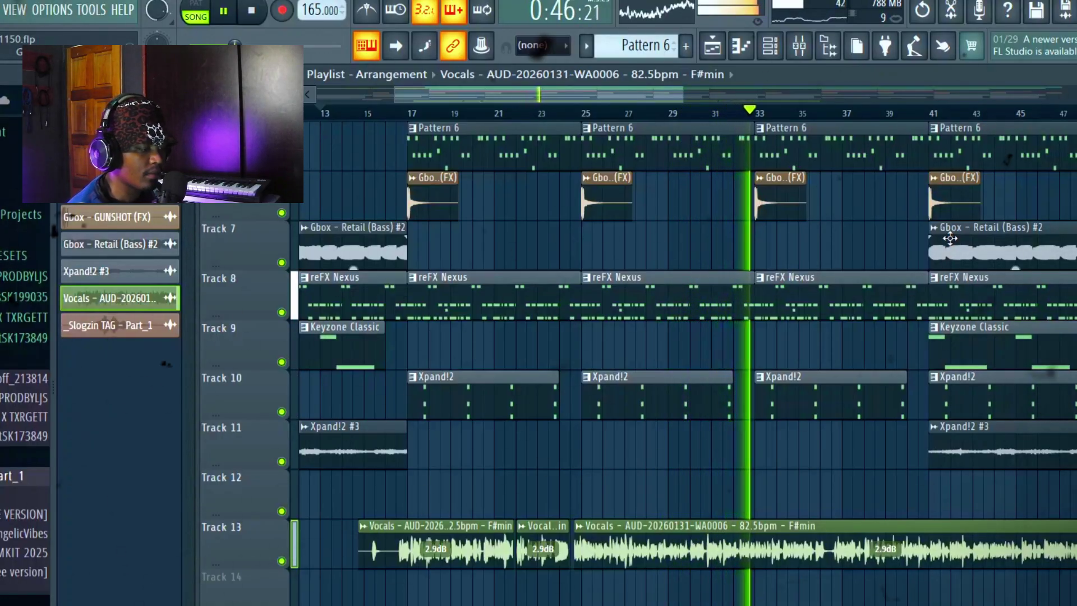
- Lower the Vocals track's fader slightly in the Mixer while the song plays
{"action": "left_click", "coordinate": [807, 47]}
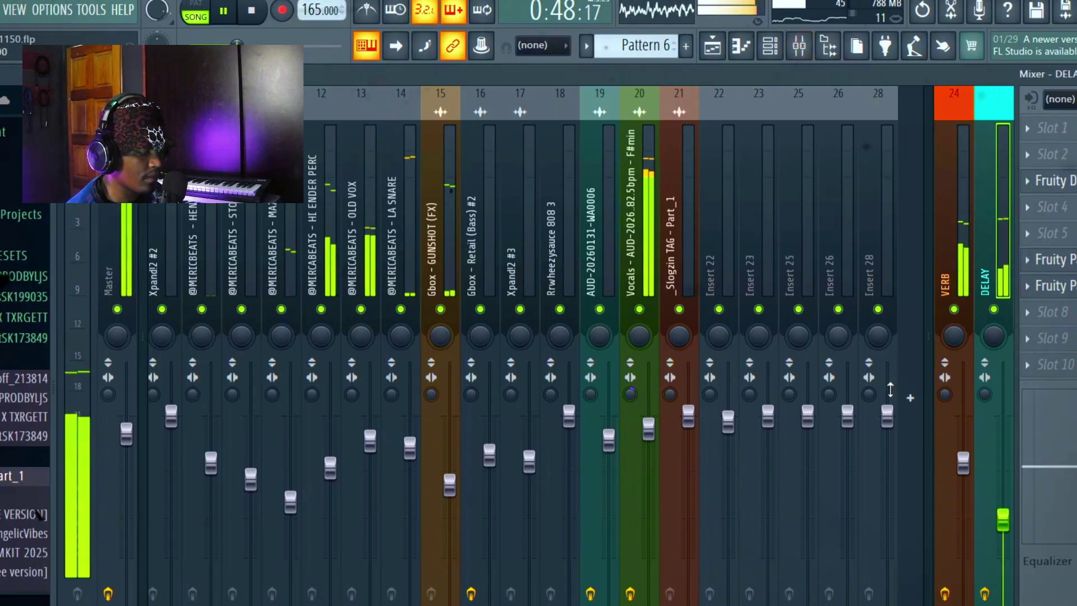
{"action": "left_click", "coordinate": [647, 429]}
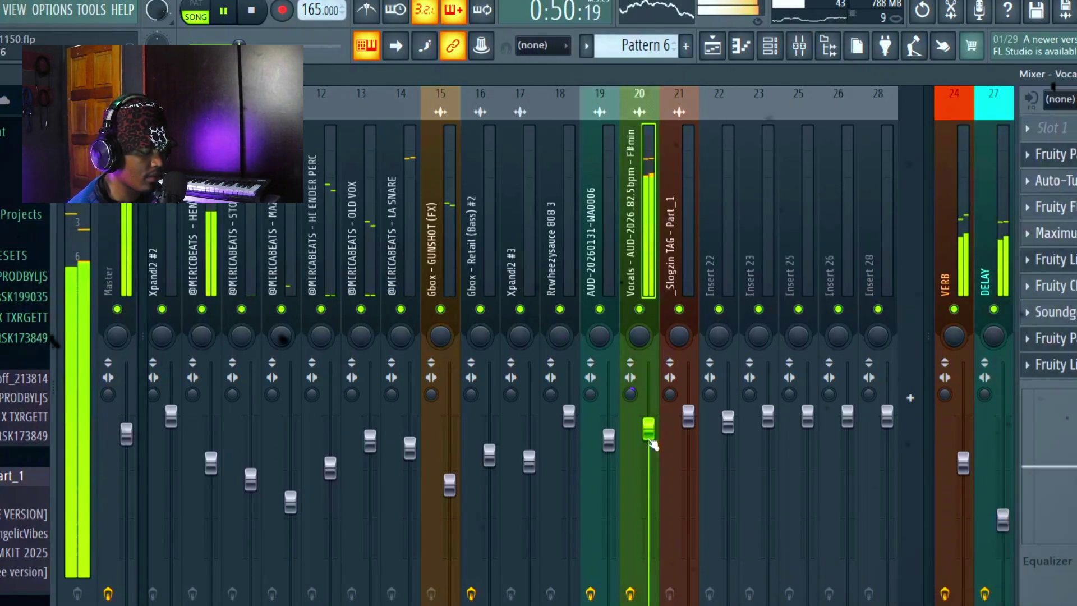
{"action": "left_click_drag", "start_coordinate": [649, 441], "coordinate": [649, 450]}
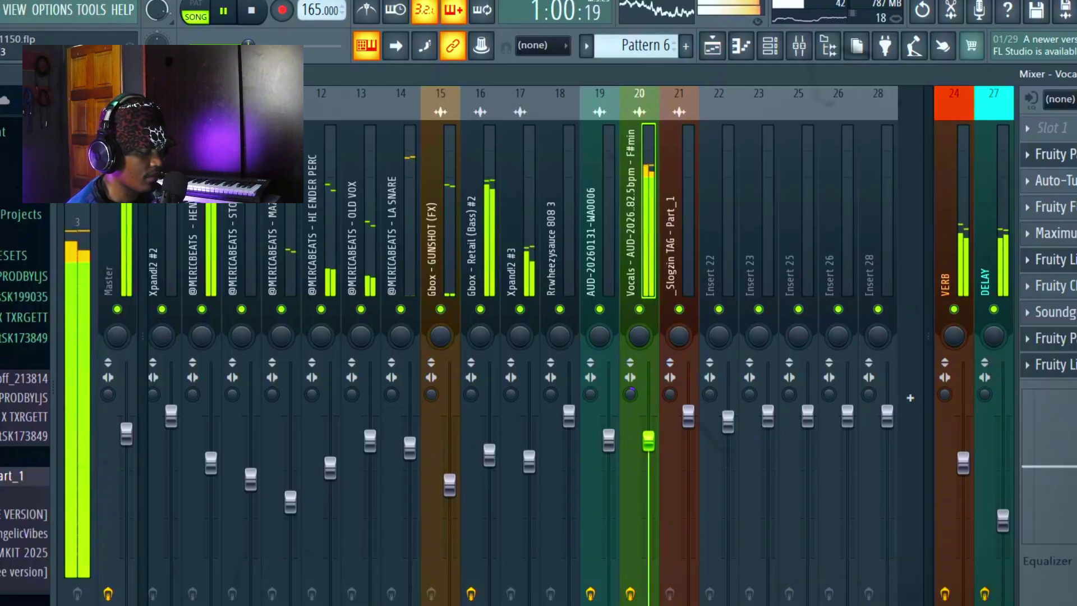
- Compress the Vocals with the last Fruity Limiter in COMP mode by raising the ratio, lowering the threshold and slightly raising the gain
{"action": "left_click", "coordinate": [1071, 367]}
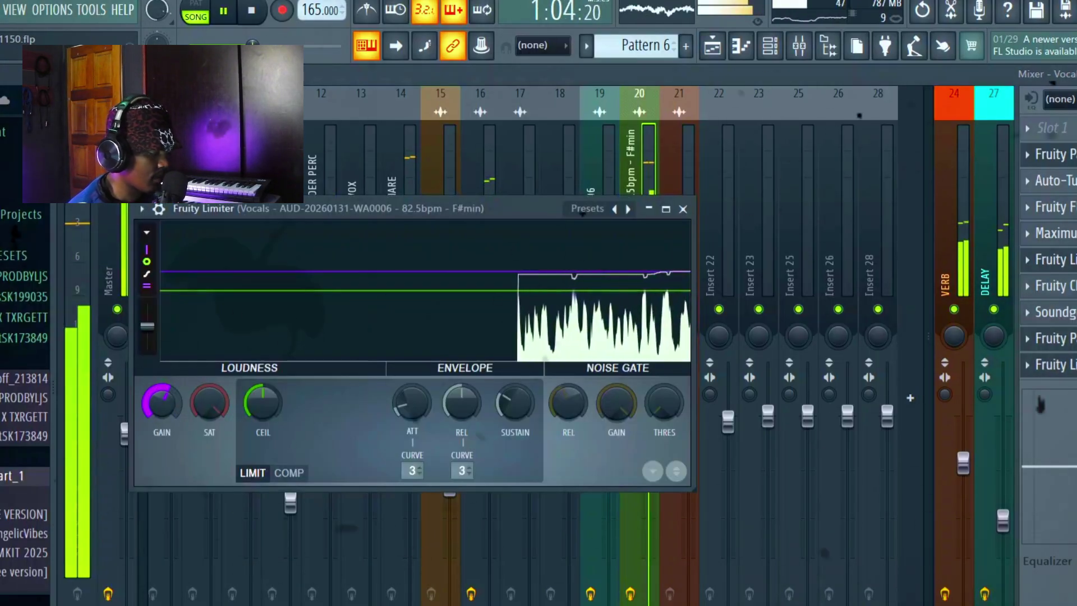
{"action": "left_click", "coordinate": [289, 473]}
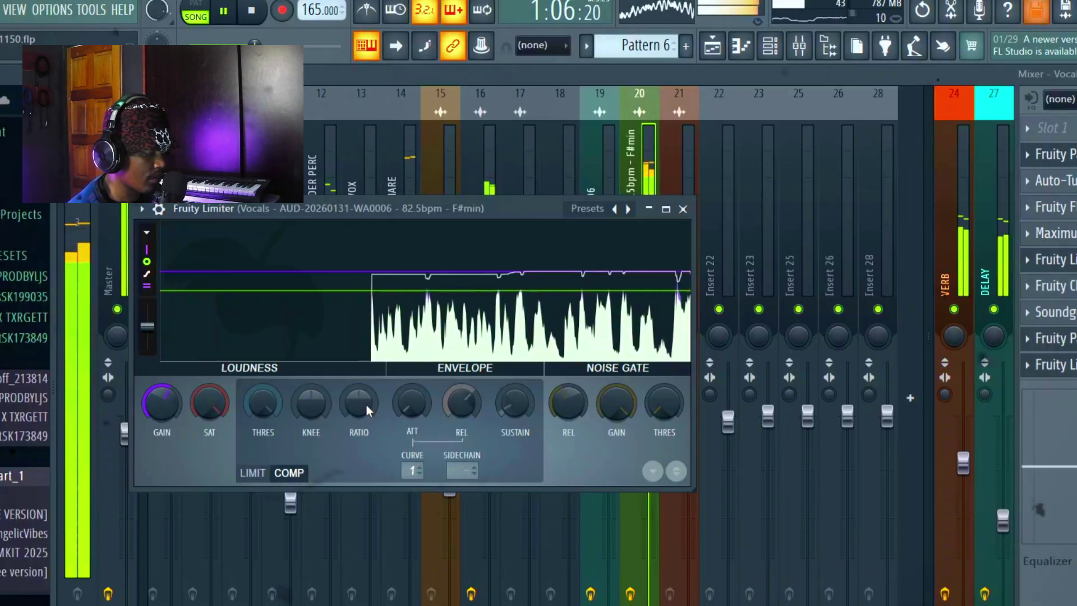
{"action": "left_click_drag", "start_coordinate": [371, 410], "coordinate": [370, 401]}
{"action": "mouse_move", "coordinate": [263, 408]}
{"action": "left_mouse_down"}
{"action": "mouse_move", "coordinate": [262, 398]}
{"action": "mouse_move", "coordinate": [262, 410]}
{"action": "left_mouse_up"}
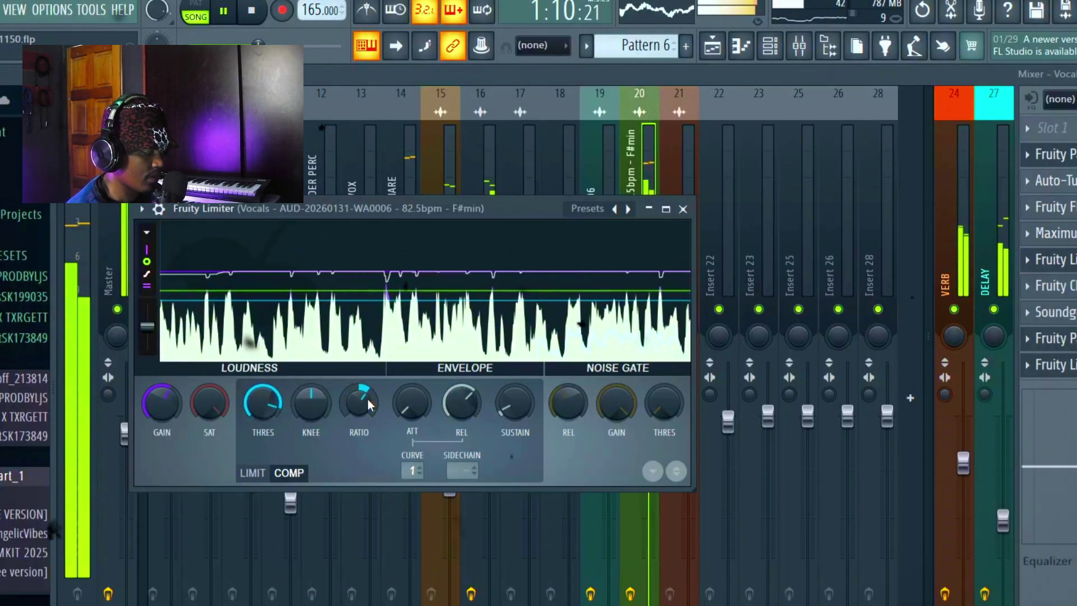
{"action": "left_click_drag", "start_coordinate": [168, 401], "coordinate": [168, 392]}
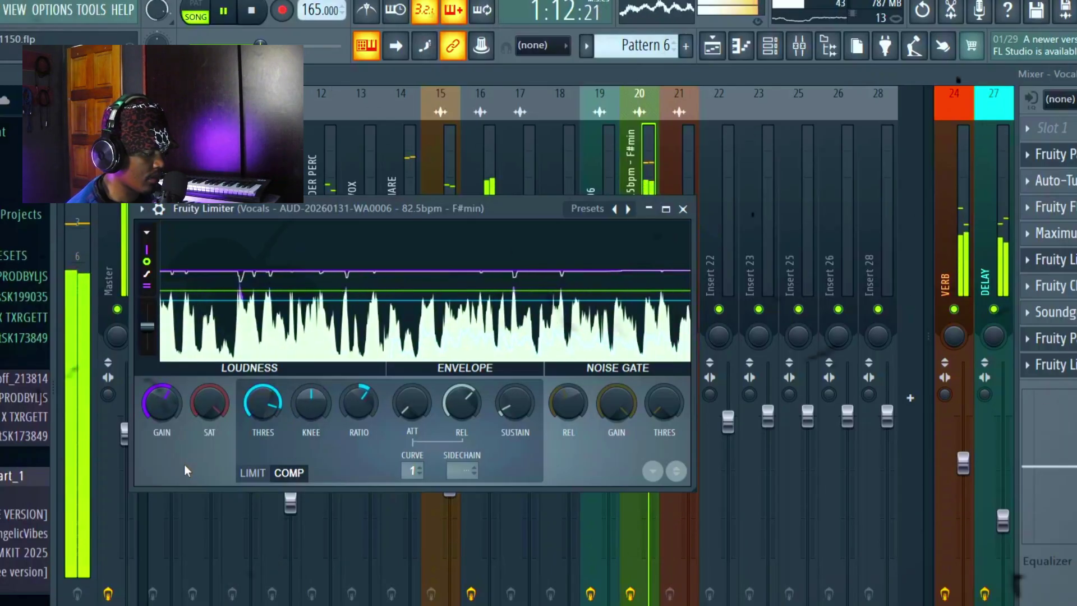
{"action": "left_click_drag", "start_coordinate": [268, 411], "coordinate": [268, 405]}
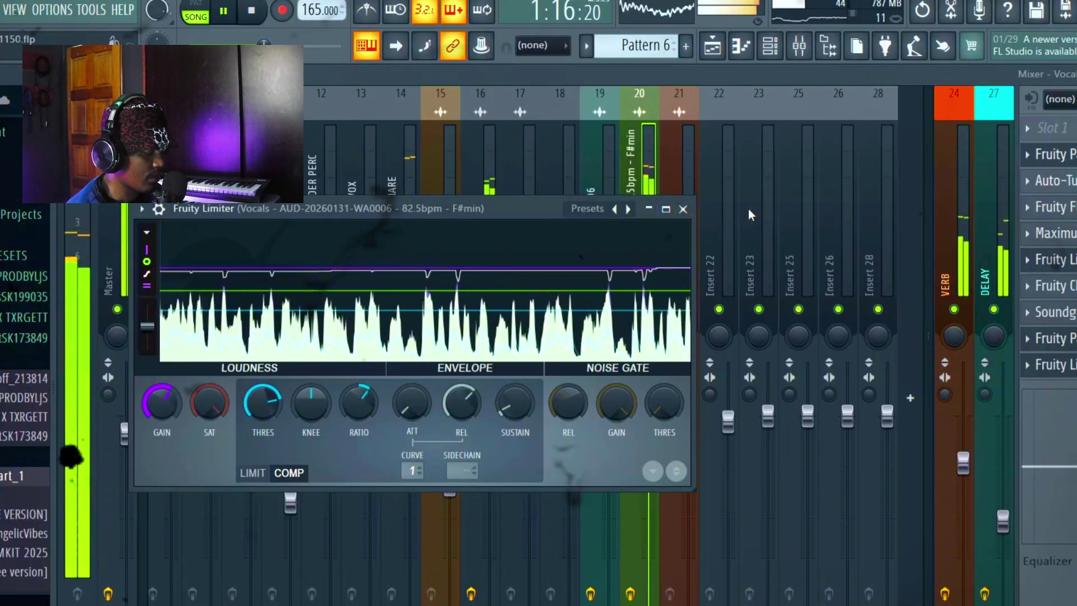
{"action": "left_click", "coordinate": [683, 210]}
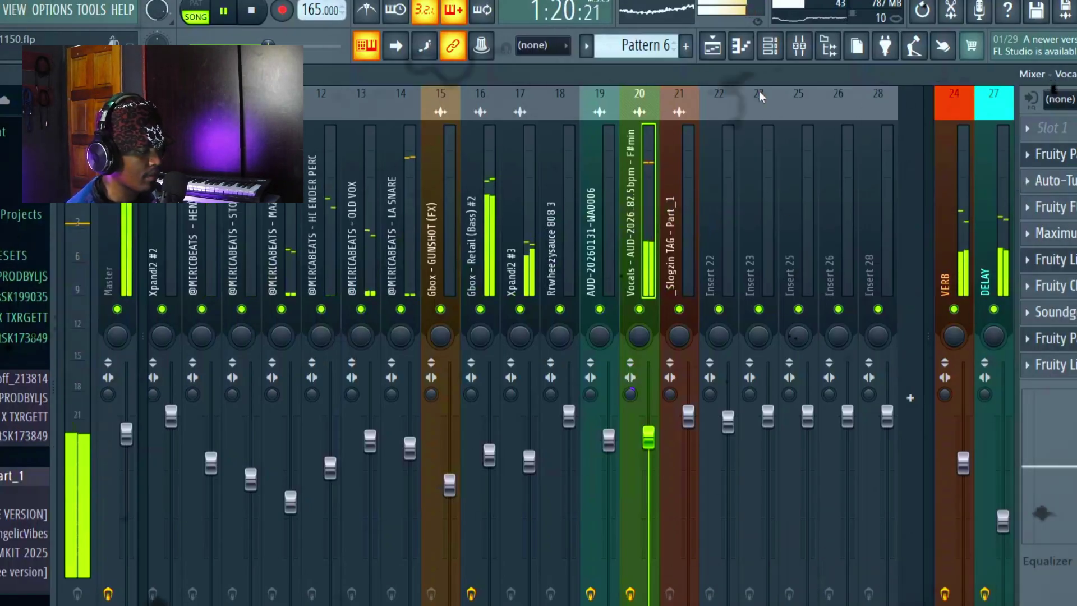
- Turn on auto-scrolling in the Playlist to follow the Vocals clips on Track 13 closely during playback
{"action": "left_click", "coordinate": [713, 45]}
{"action": "scroll", "coordinate": [797, 117], "scroll_direction": "down", "scroll_amount": 3}
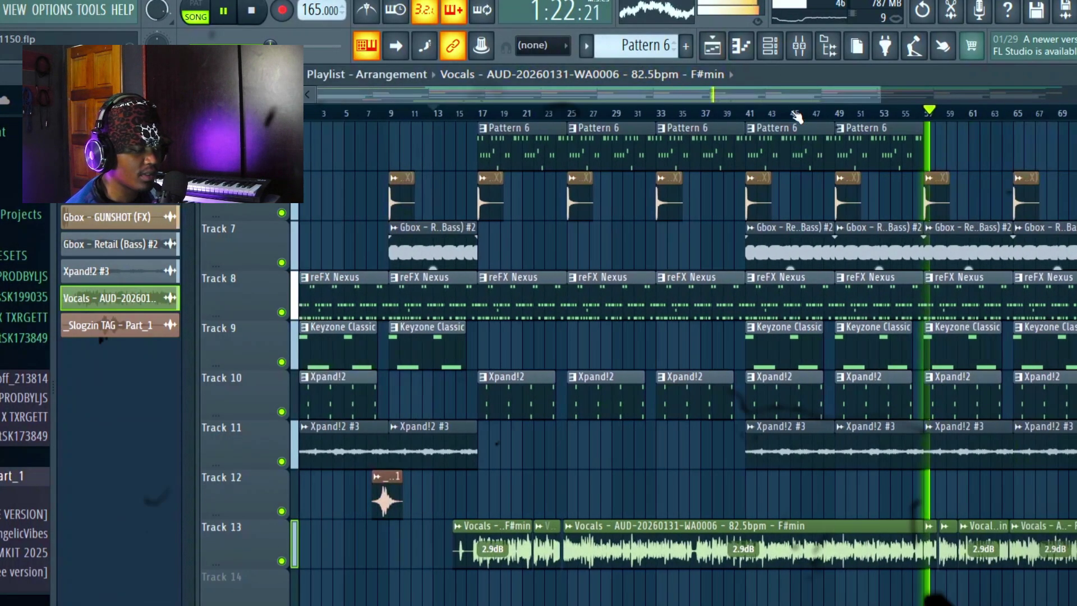
{"action": "left_click", "coordinate": [395, 45]}
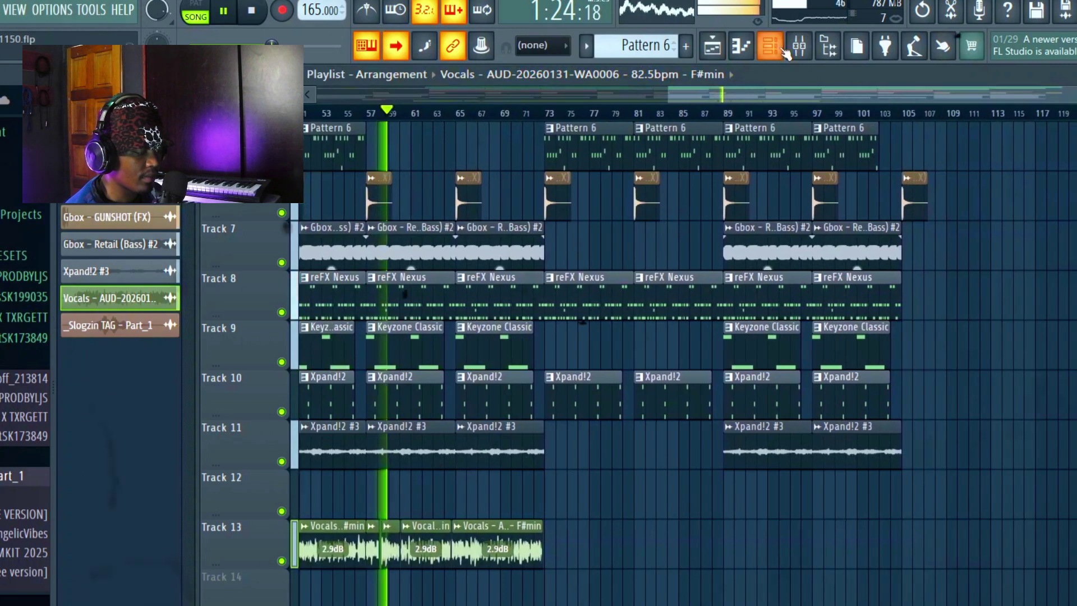
{"action": "scroll", "coordinate": [751, 115], "scroll_direction": "up", "scroll_amount": 5}
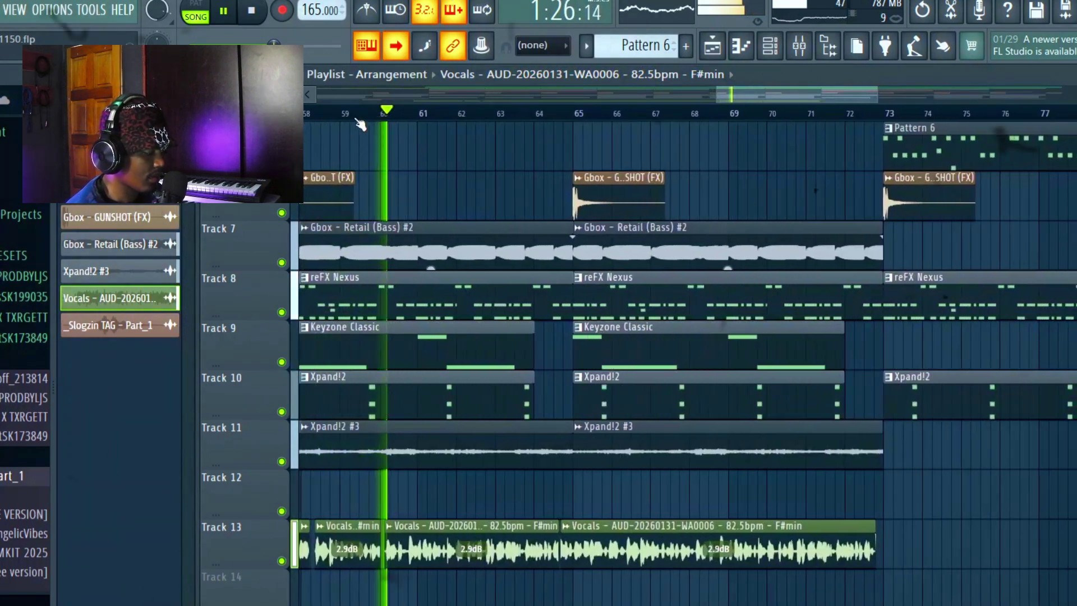